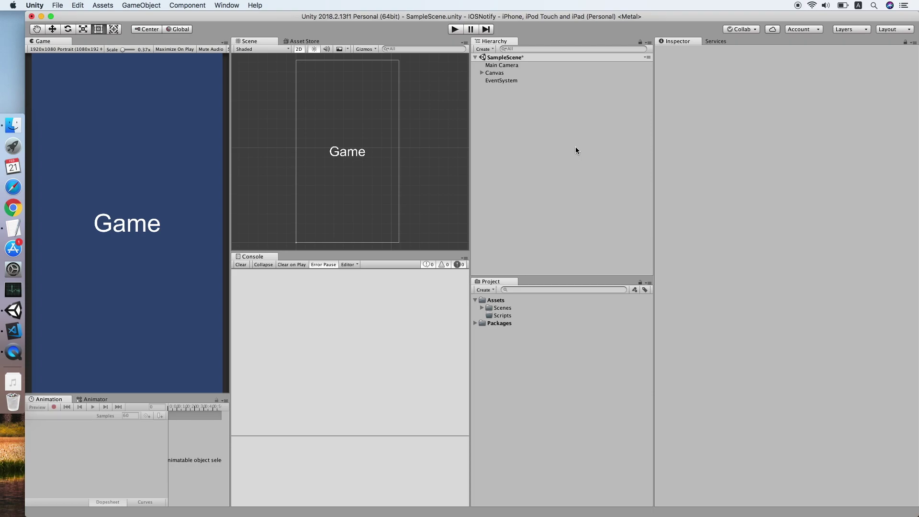
Add an empty GameObject to the Hierarchy and rename it Notify.
right_click(532, 137)
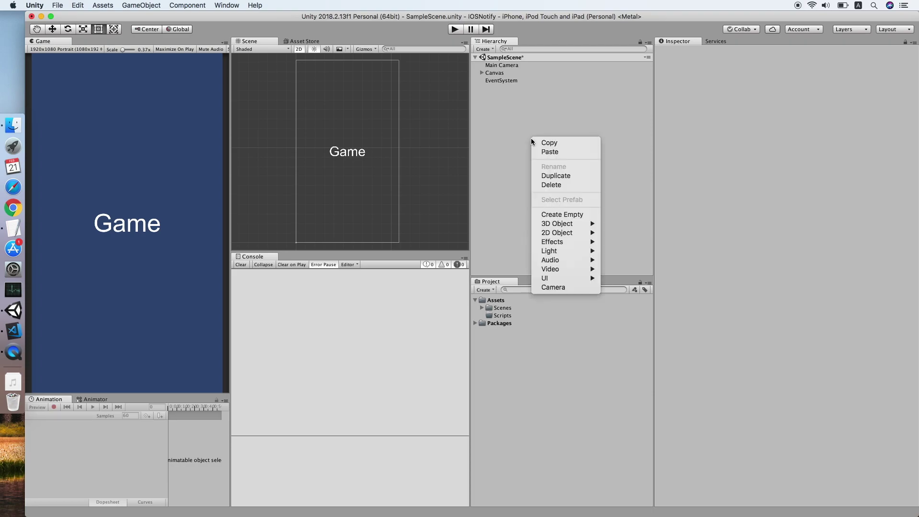
click(564, 214)
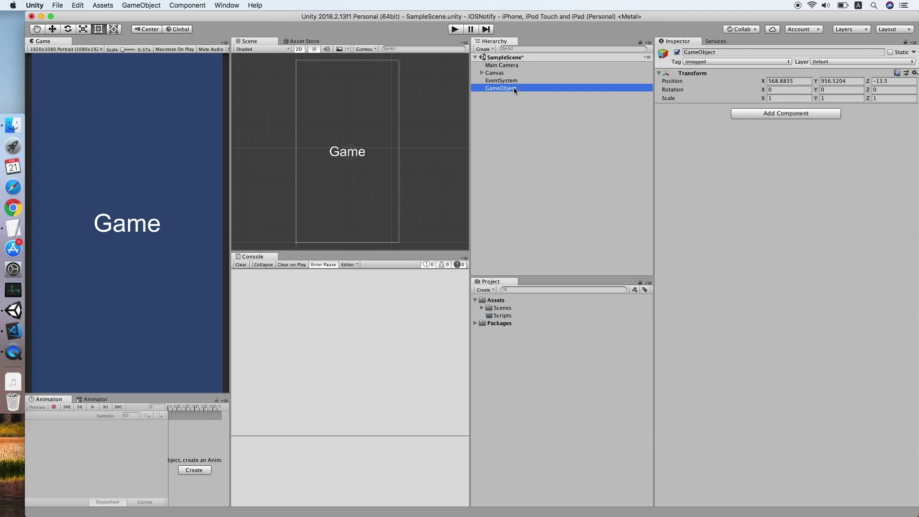
click(514, 88)
text(Notify)
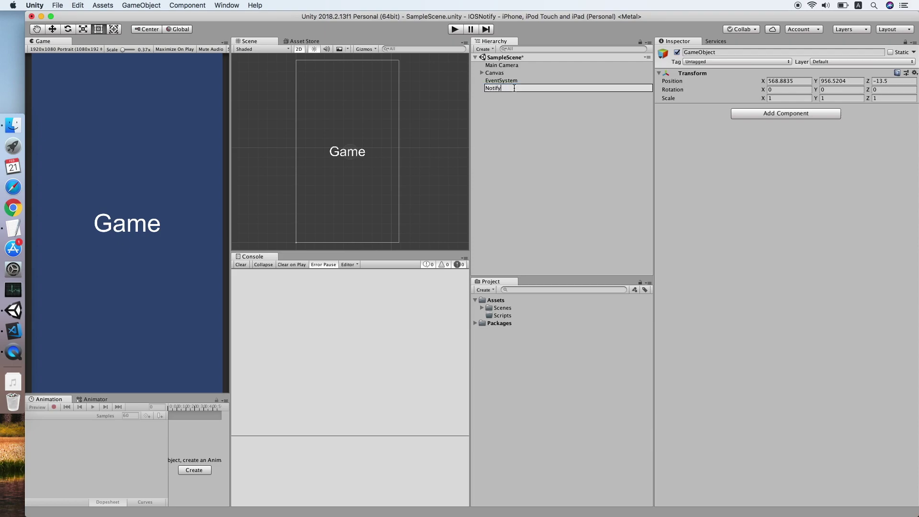
key(Return)
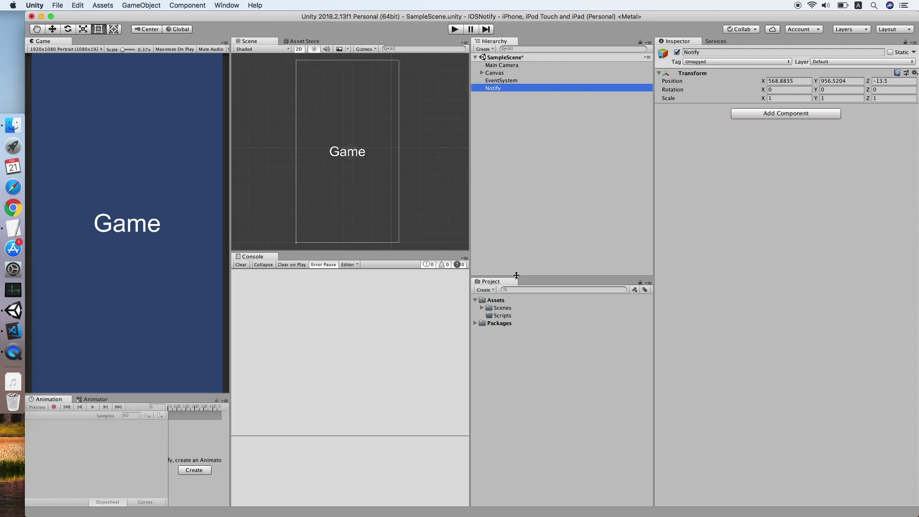
right_click(505, 316)
mouse_move(524, 298)
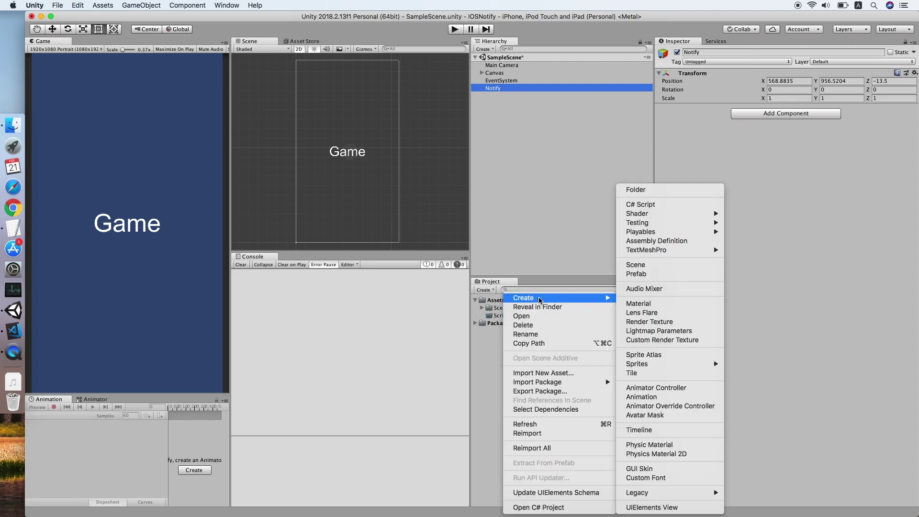
Create a new C# script in the Scripts folder and name it Notify.
click(686, 204)
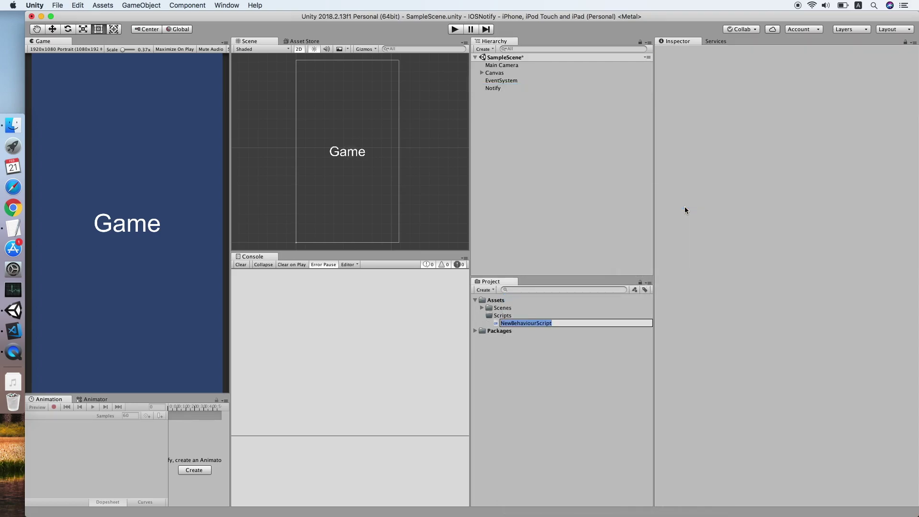
text(Bo)
key(BackSpace)
key(BackSpace)
text(Noti)
key(Return)
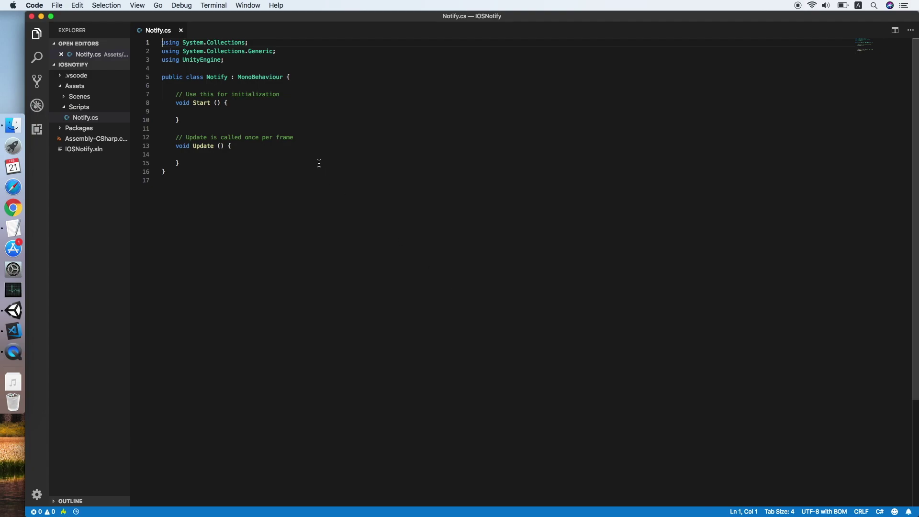
Declare private string fields title = "Notification Title" and content = "Notification Content".
click(306, 137)
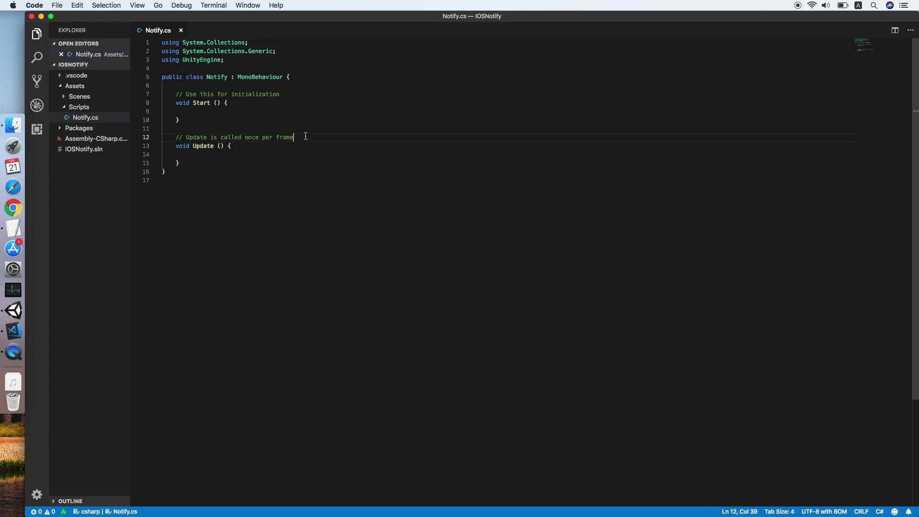
click(317, 80)
key(Return)
key(Return)
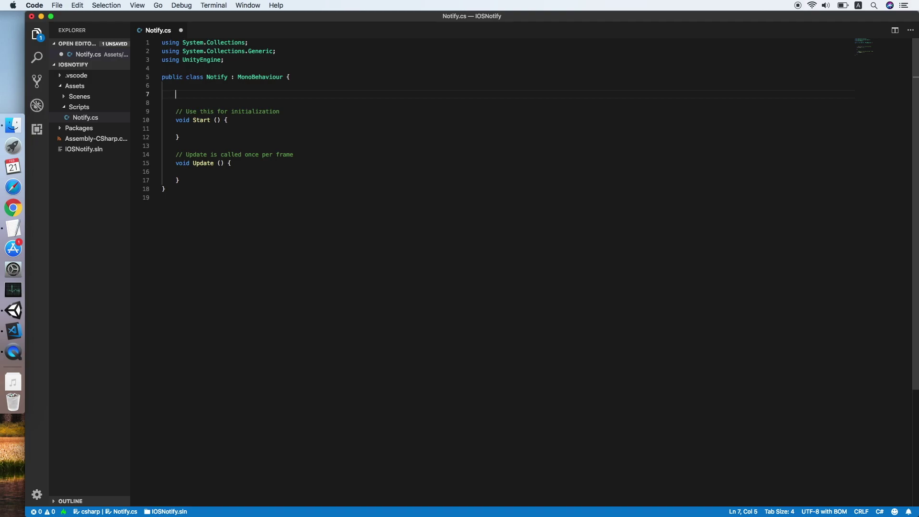
text(private str)
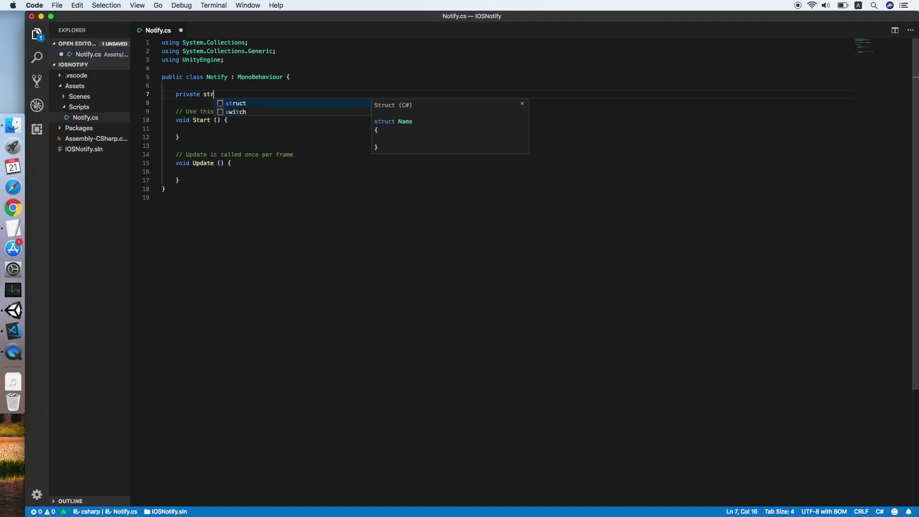
text(ing title = )
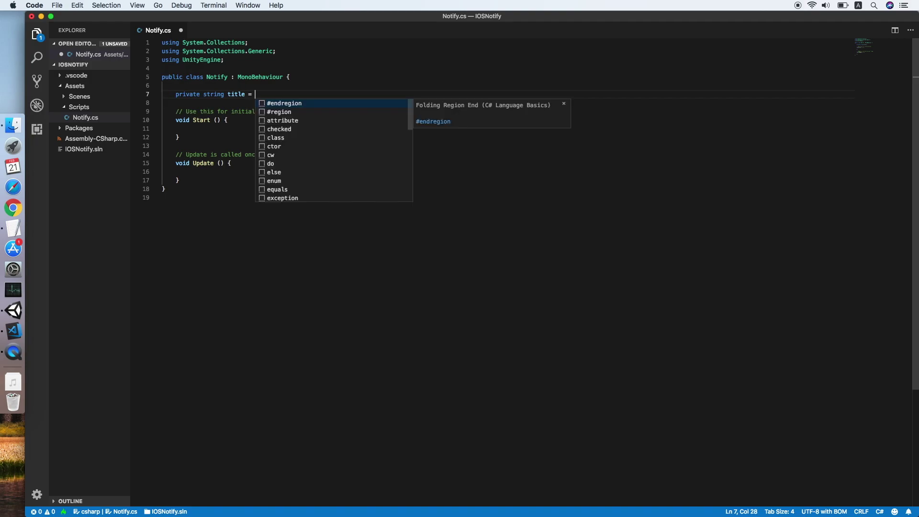
text("Notification )
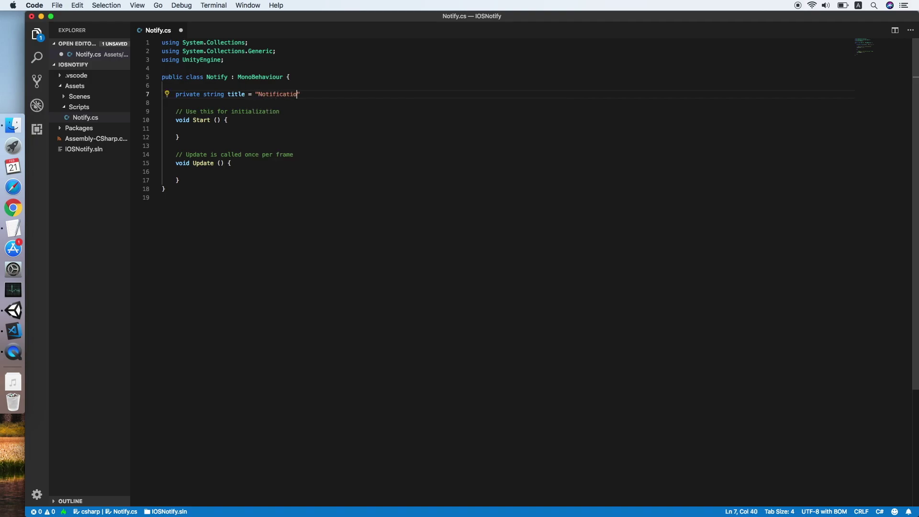
text(Title";)
key(Return)
key(Return)
text(pr)
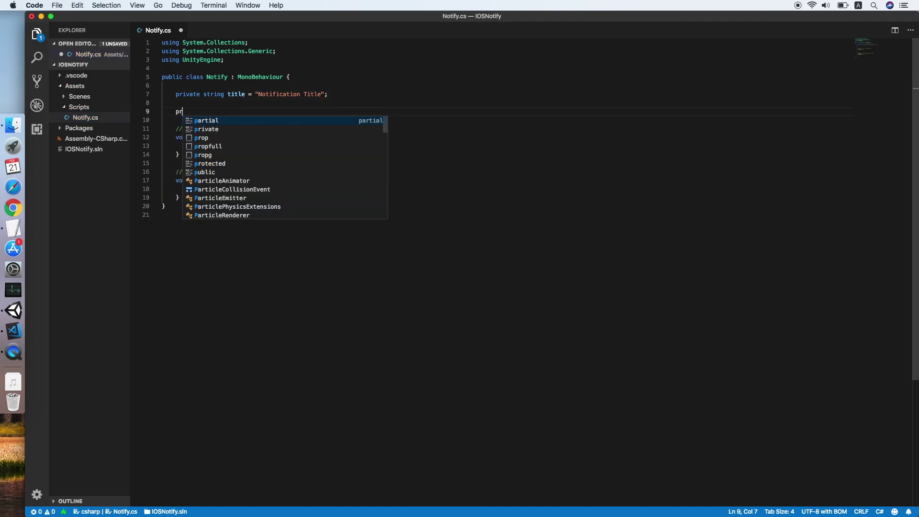
text(ivate string )
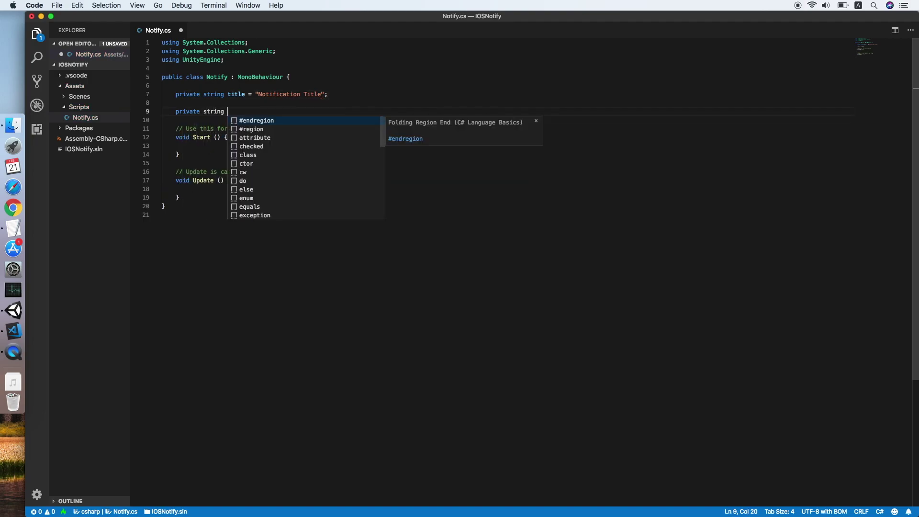
text(content = ")
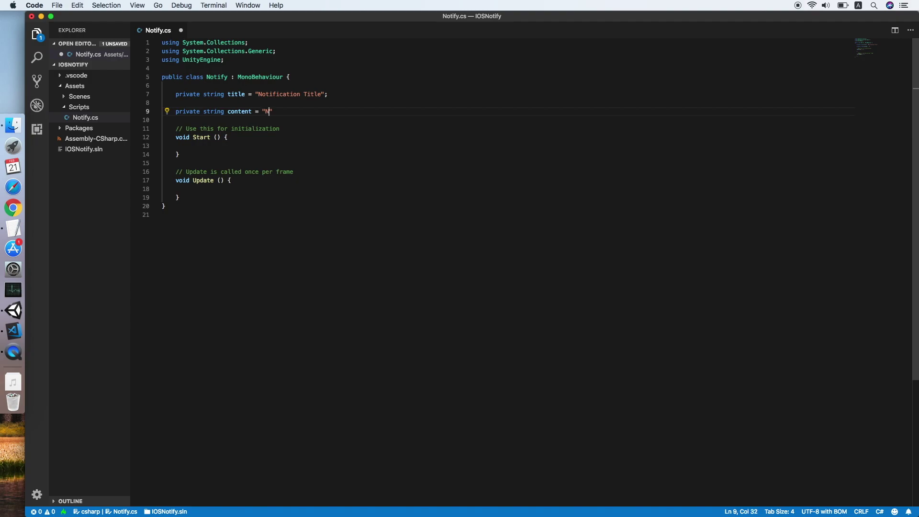
text(Notify)
key(BackSpace)
text(ication C)
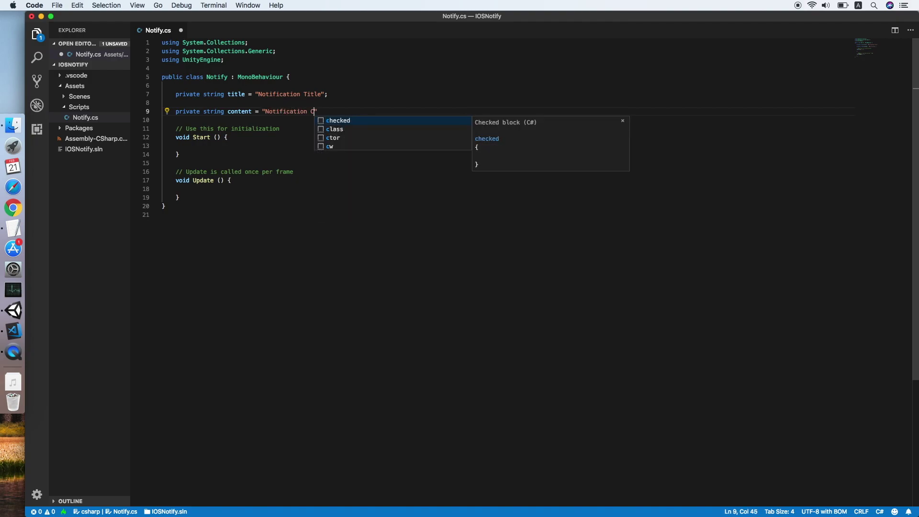
text(ontent";)
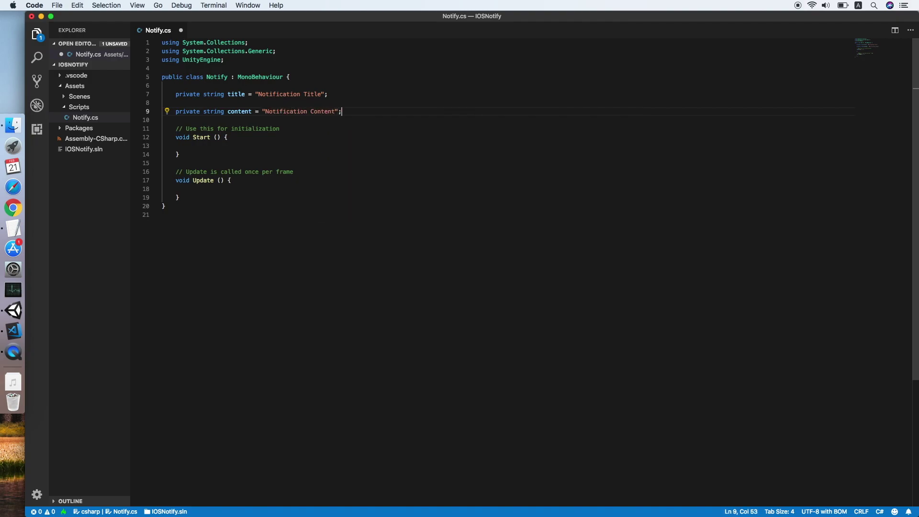
Save the script, then select and delete the empty Update method.
key(super+s)
key(Down)
key(Down)
key(Down)
key(Down)
key(Down)
key(Down)
key(Down)
key(Down)
key(End)
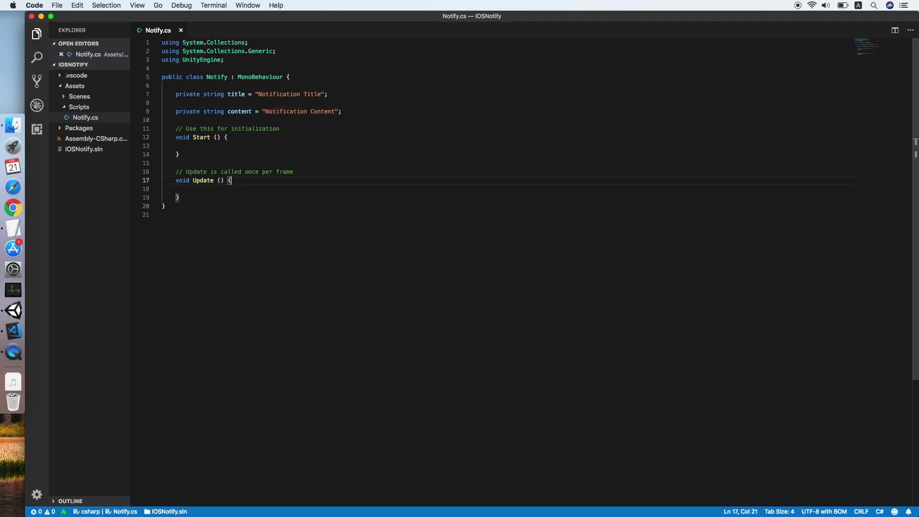
key(Down)
key(Down)
key(shift+Up)
key(shift+Up)
key(shift+Up)
key(shift+Up)
key(BackSpace)
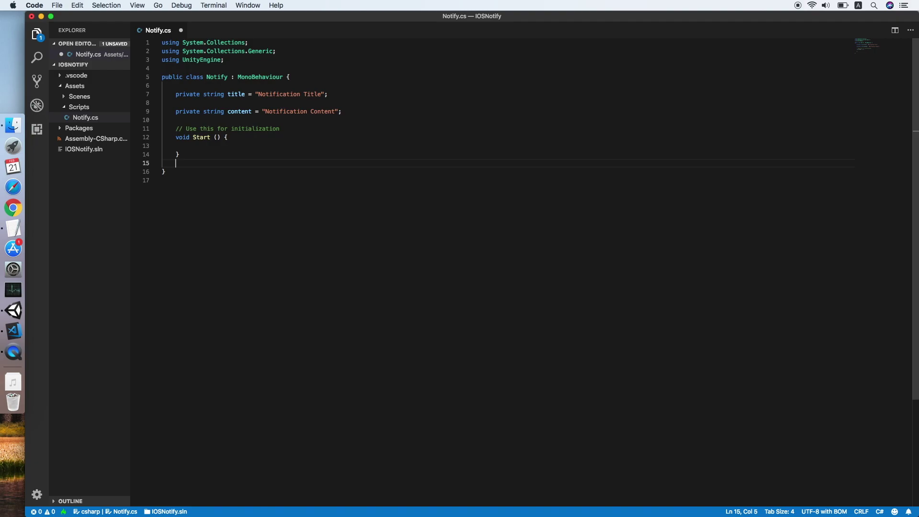
key(BackSpace)
Save again and start an indented new line inside Start.
key(super+s)
key(Up)
key(Up)
key(Up)
key(Down)
key(Tab)
key(Tab)
key(super+s)
text(#)
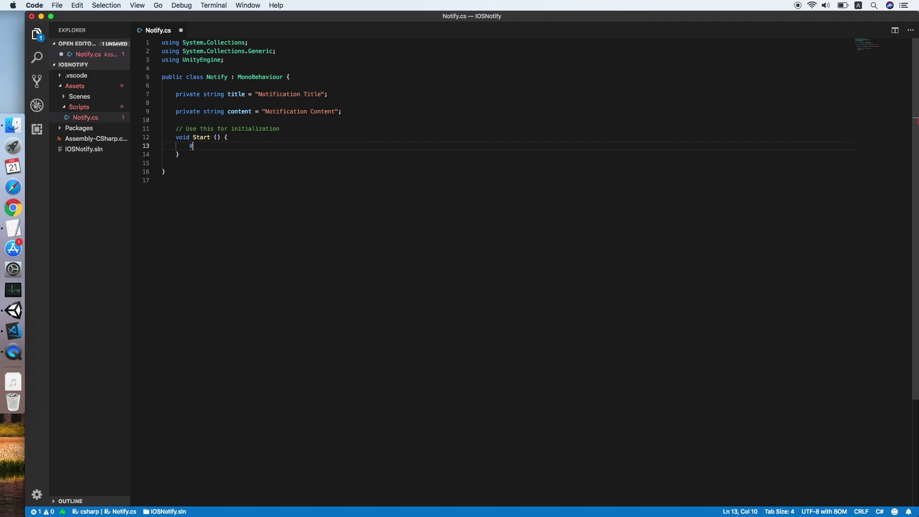
text(if UNITY)
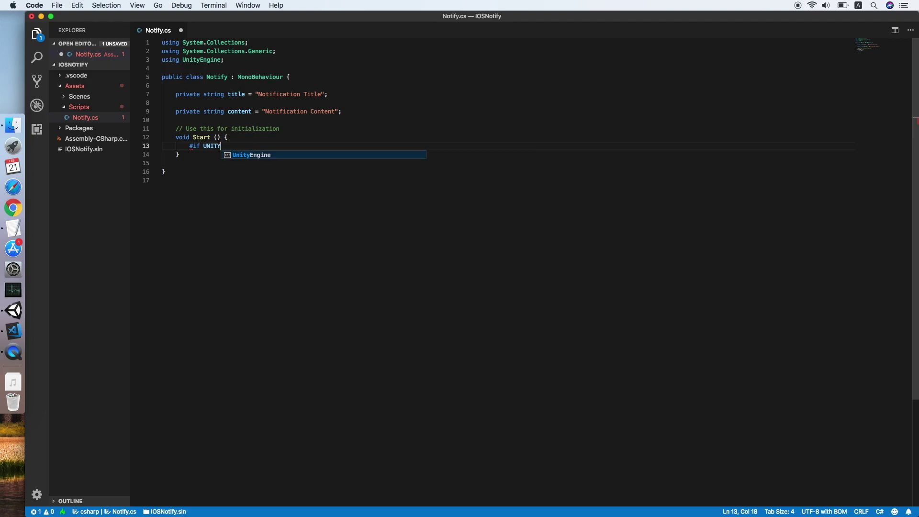
text(_IOS)
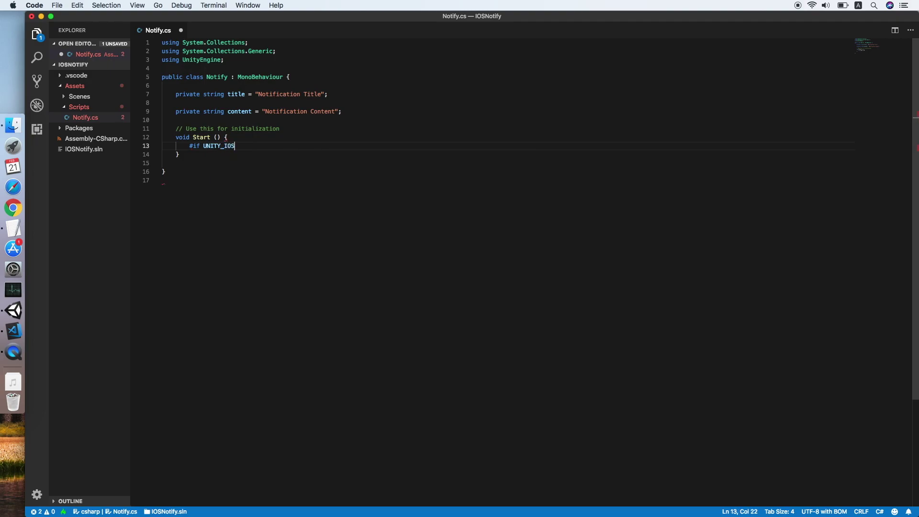
Add a #if UNITY_IOS … #endif block inside Start.
key(Return)
key(Return)
key(Return)
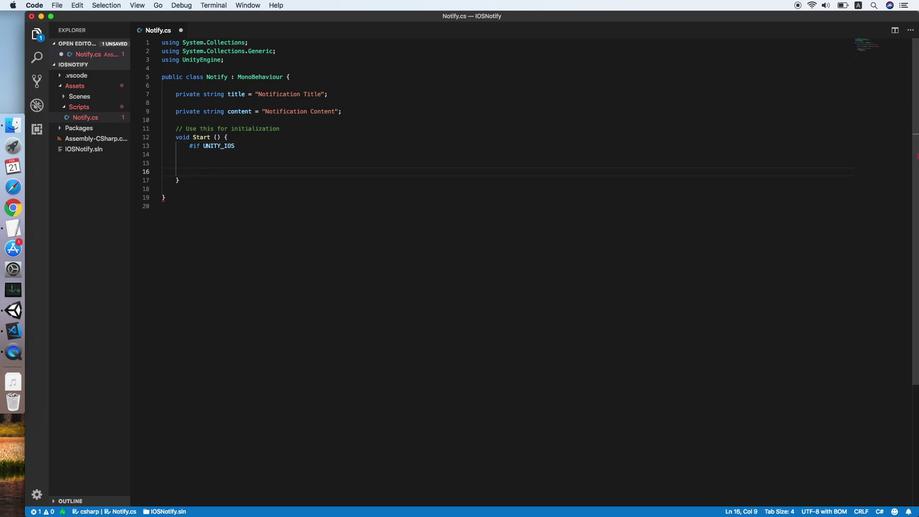
text(#end)
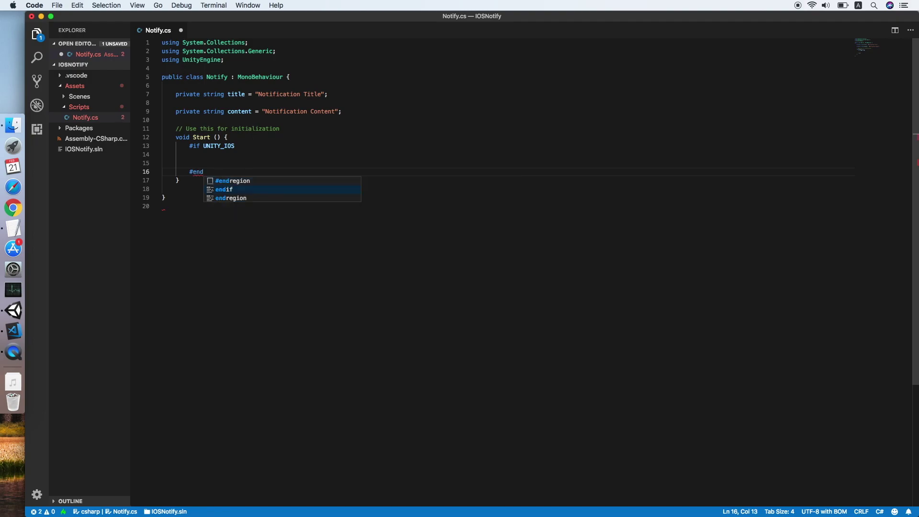
key(Return)
key(Up)
key(Up)
key(Tab)
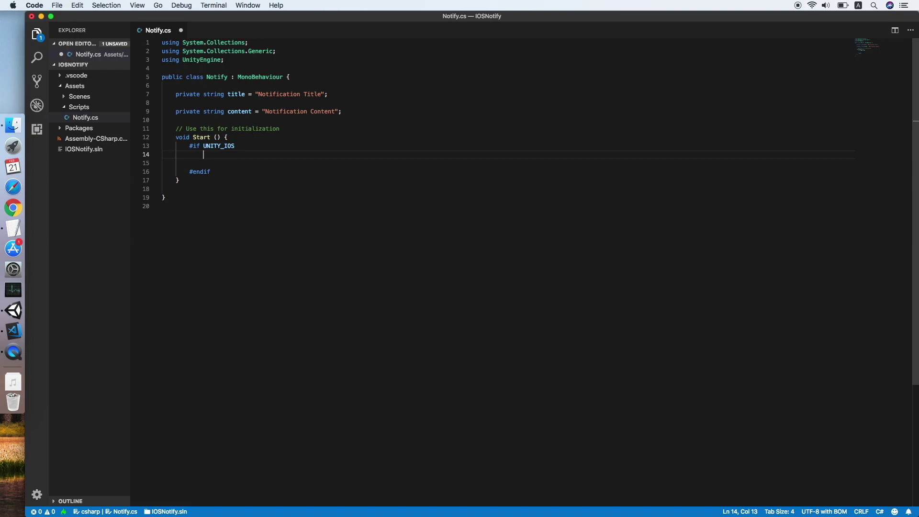
text(Unit)
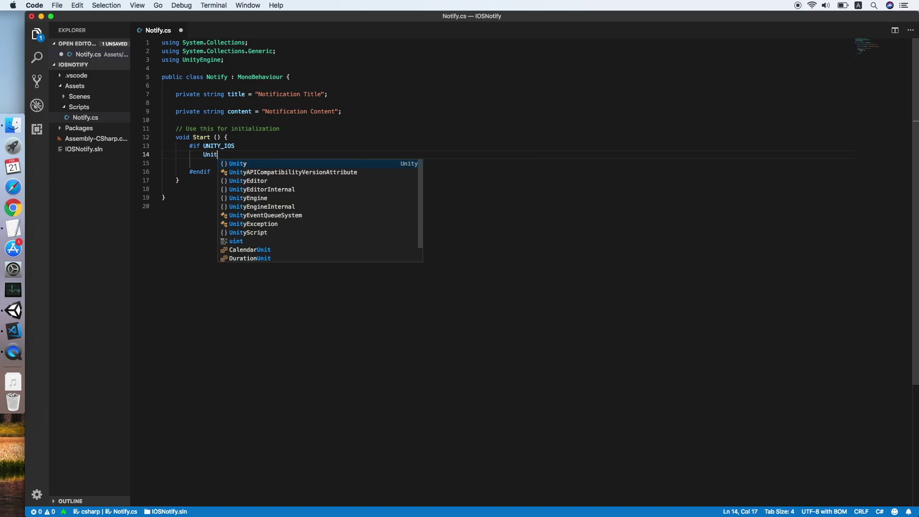
text(yEngine)
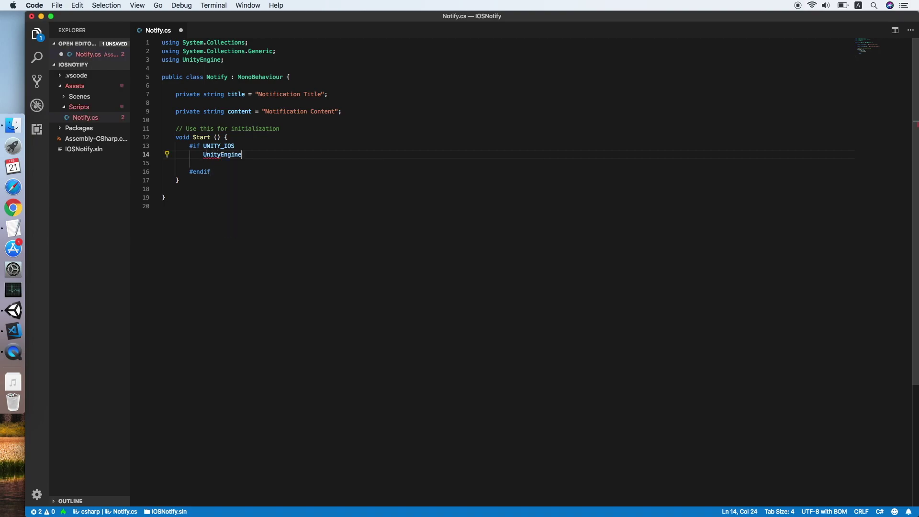
text(.)
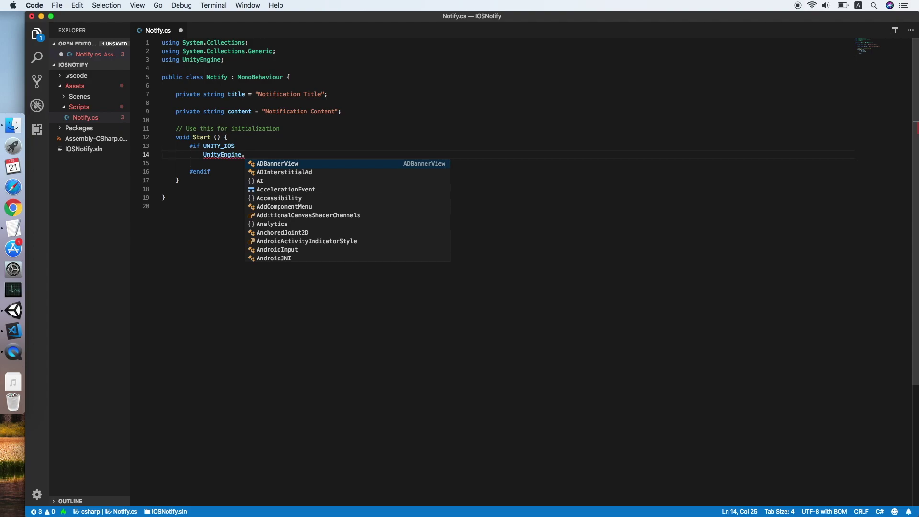
text(I)
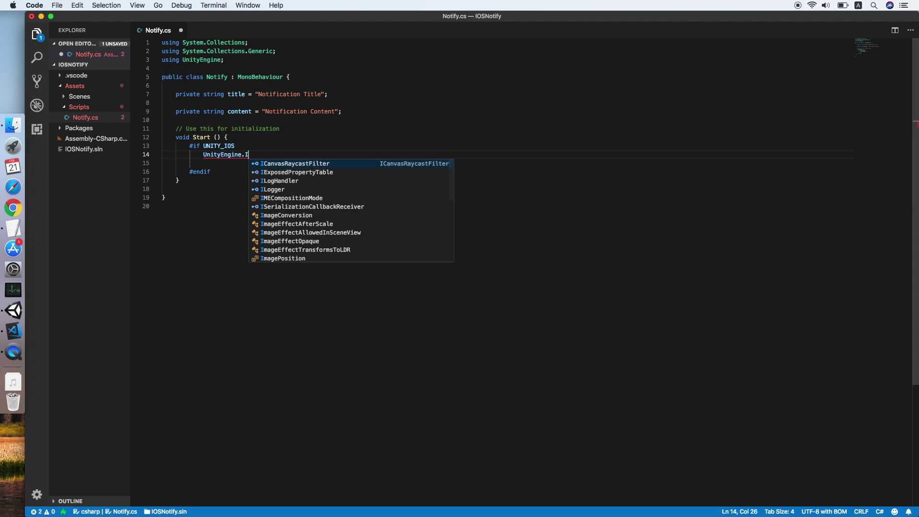
text(os)
Type a correctly cased UnityEngine.iOS. reference inside the conditional block.
key(Return)
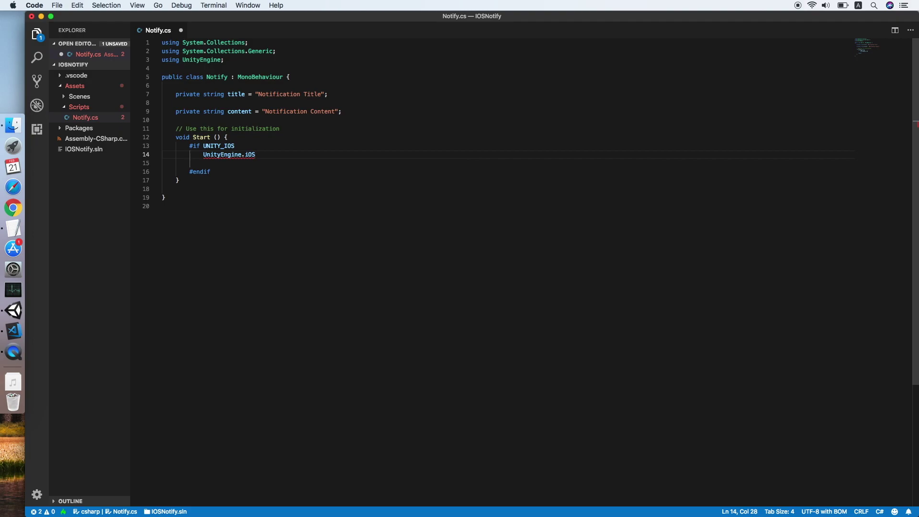
text(/)
text(.)
key(BackSpace)
key(BackSpace)
text(.)
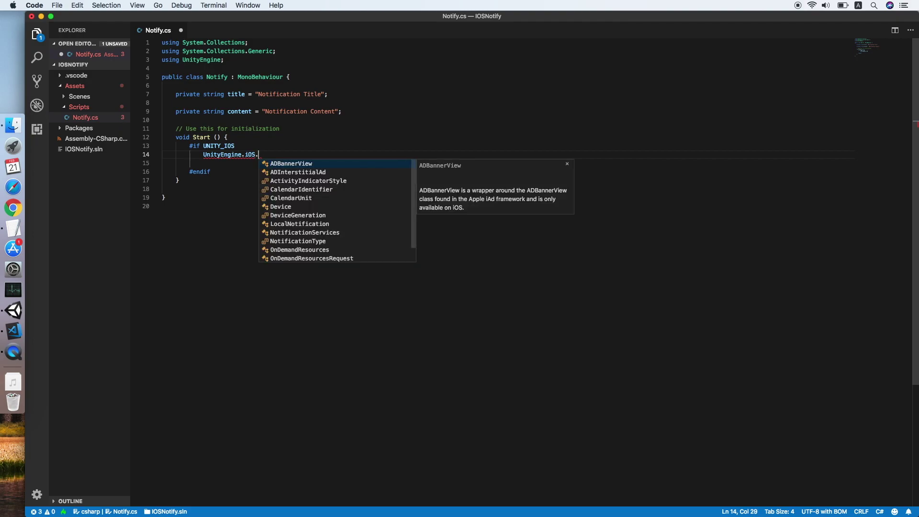
key(Escape)
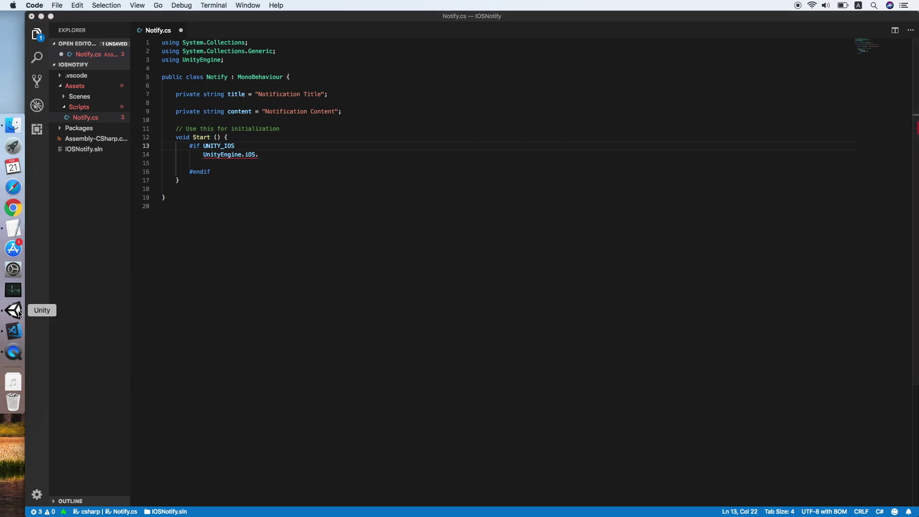
click(14, 311)
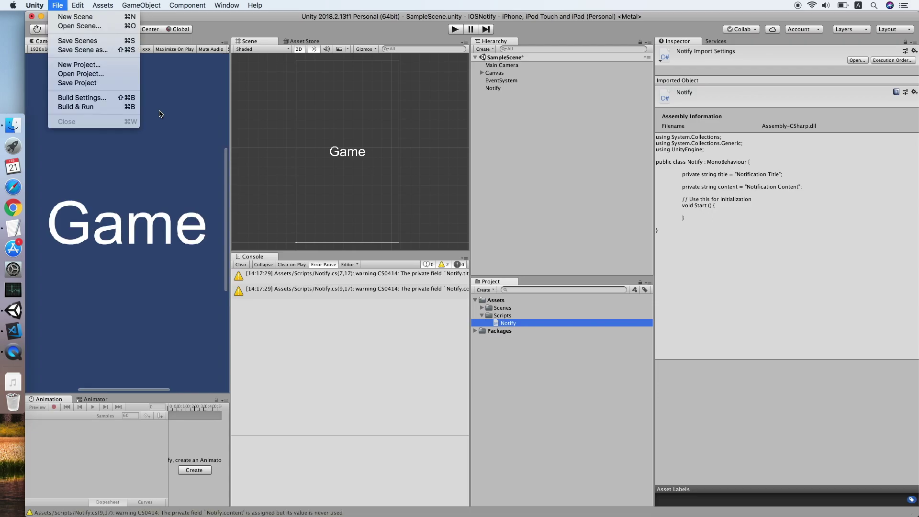
click(108, 98)
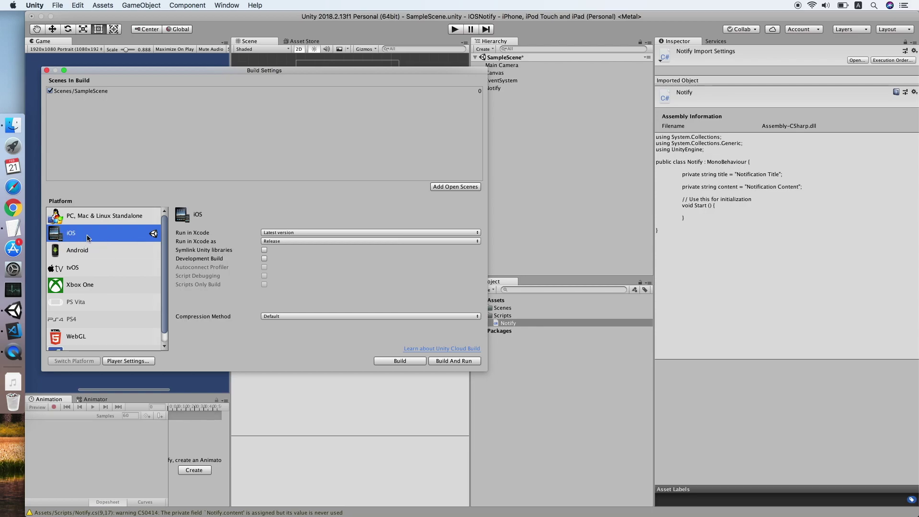
click(48, 71)
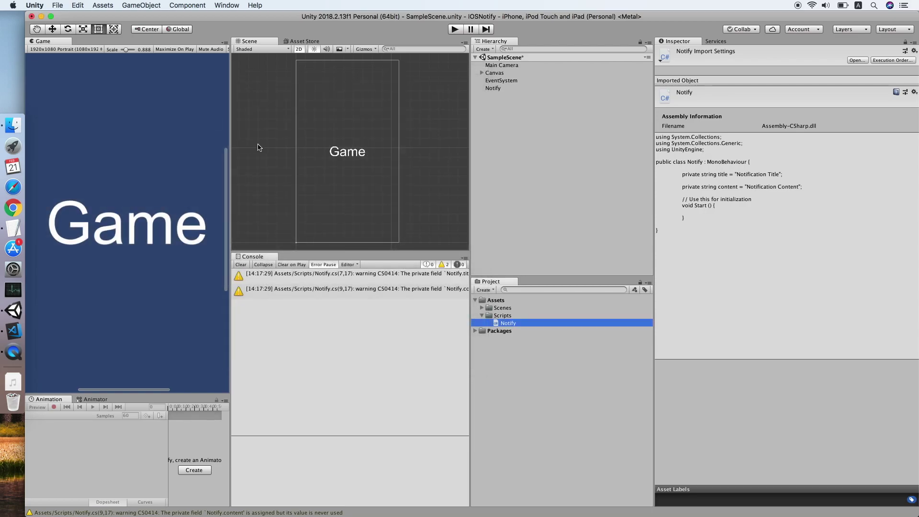
Begin line 14 with NotificationServices.RegisterForNotifications.
click(11, 332)
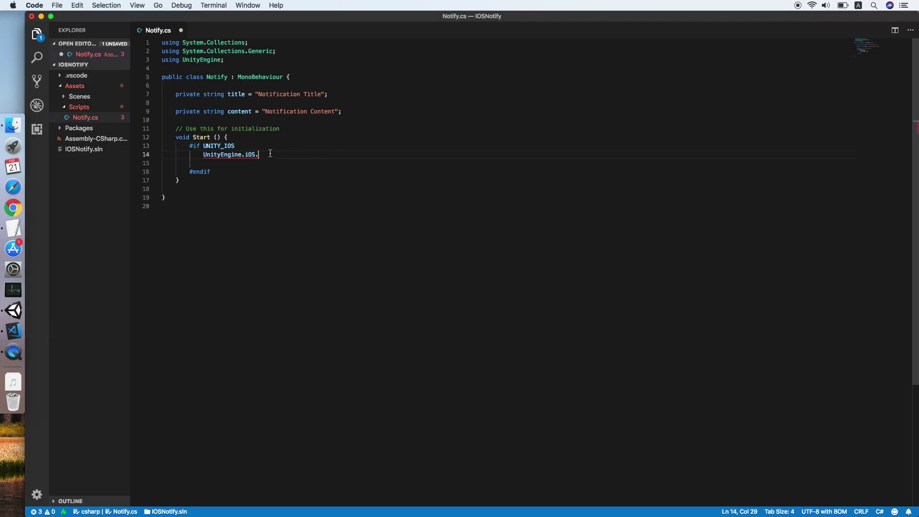
text(no)
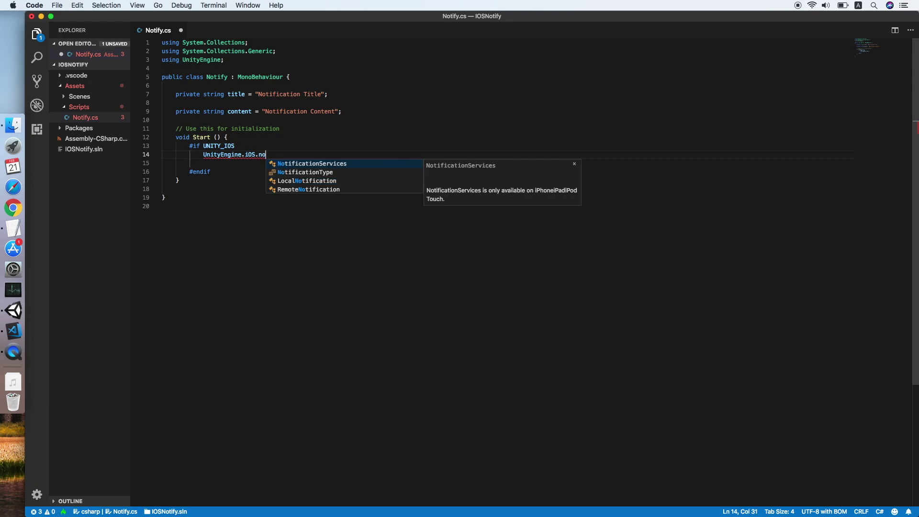
key(Tab)
text(.)
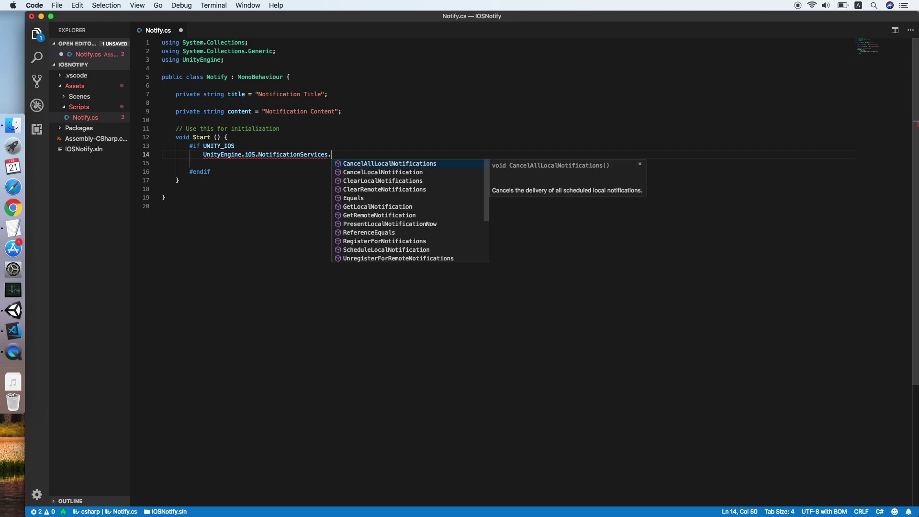
text(re)
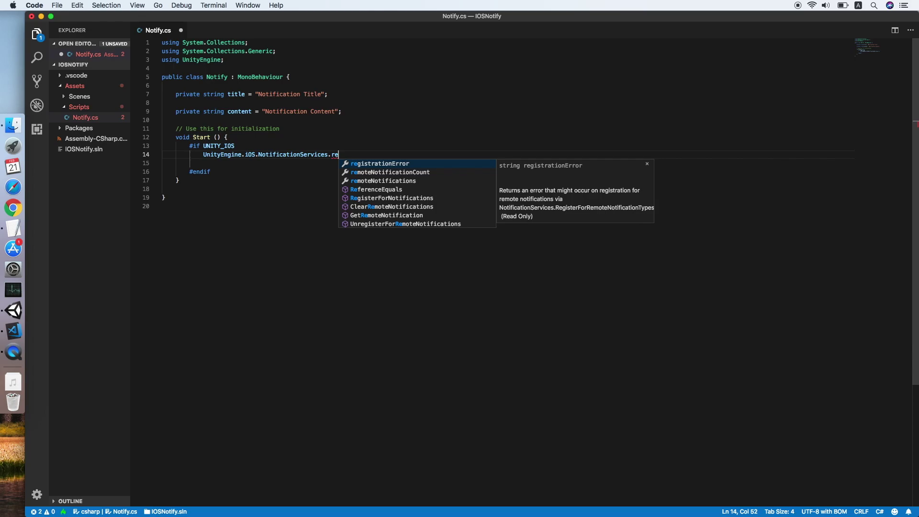
key(Down)
key(Down)
key(Down)
key(Down)
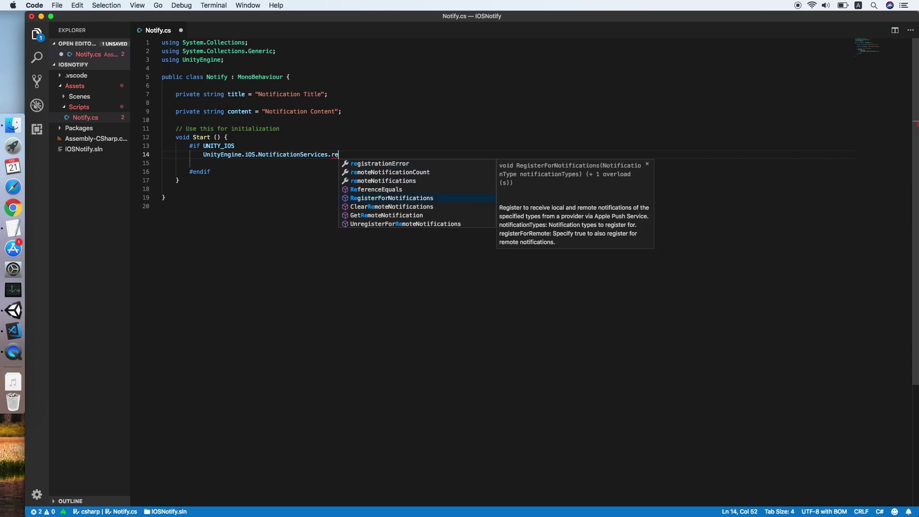
key(Return)
text(()
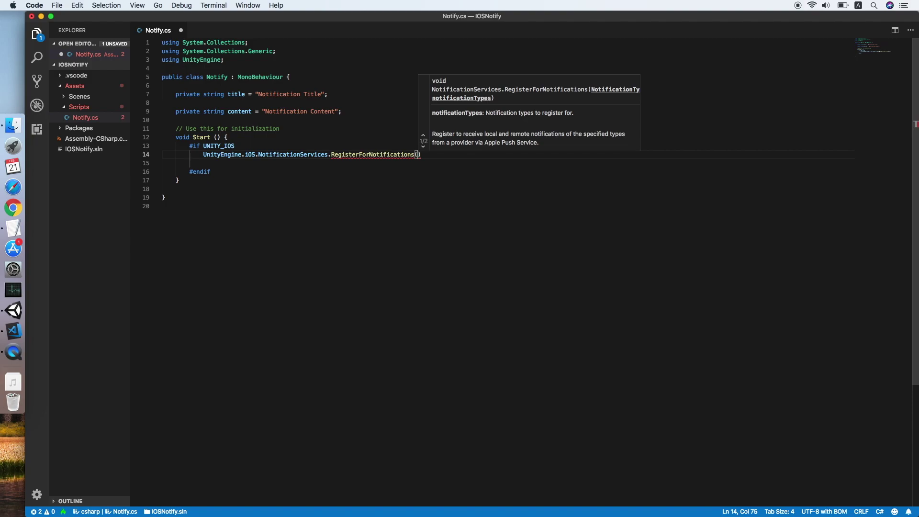
text(Unity)
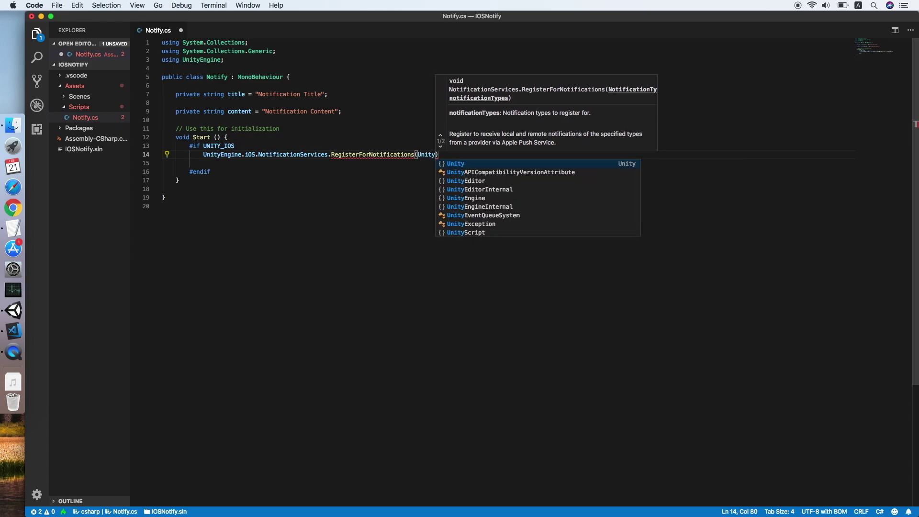
Pass UnityEngine.iOS.NotificationType.Alert as the first notification type.
key(Down)
key(Down)
key(Down)
key(Return)
text(.I)
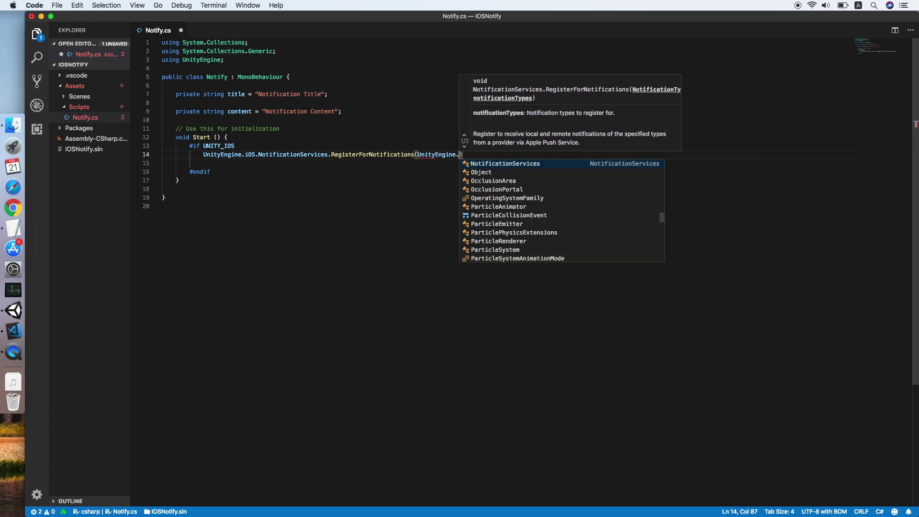
text(os)
key(Return)
text(.n)
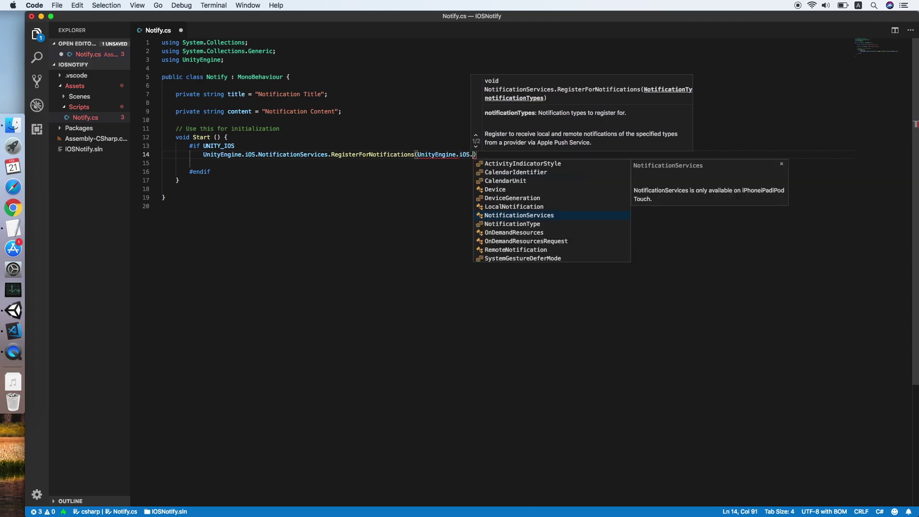
text(o)
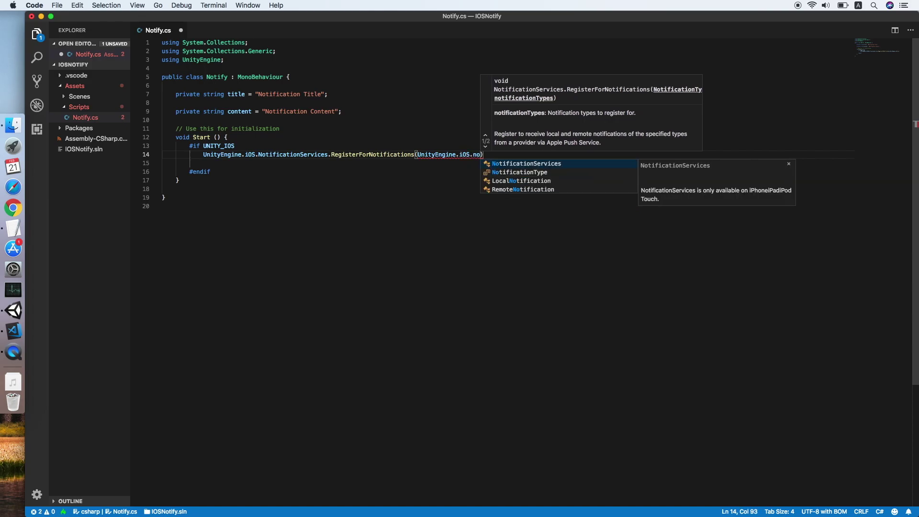
text(t)
key(Down)
key(Return)
text(.)
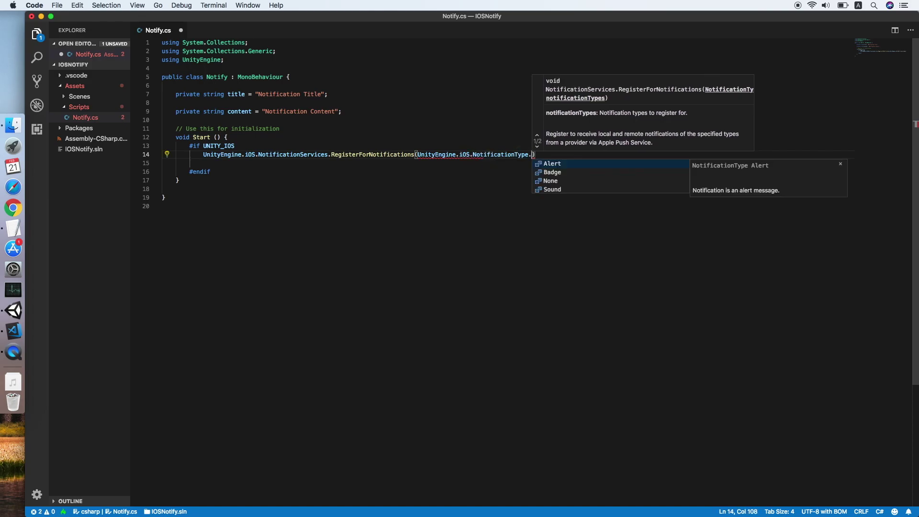
text(al)
key(Return)
Add Badge and Sound using the copied NotificationType prefix, then reformat the document.
key(alt+Left)
key(Left)
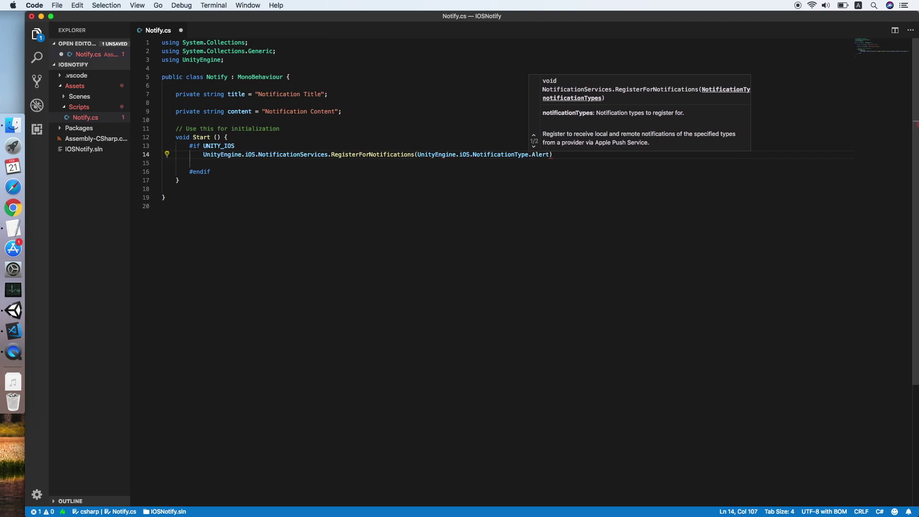
key(shift+alt+Left)
key(shift+alt+Left)
key(shift+alt+Left)
key(alt+Right)
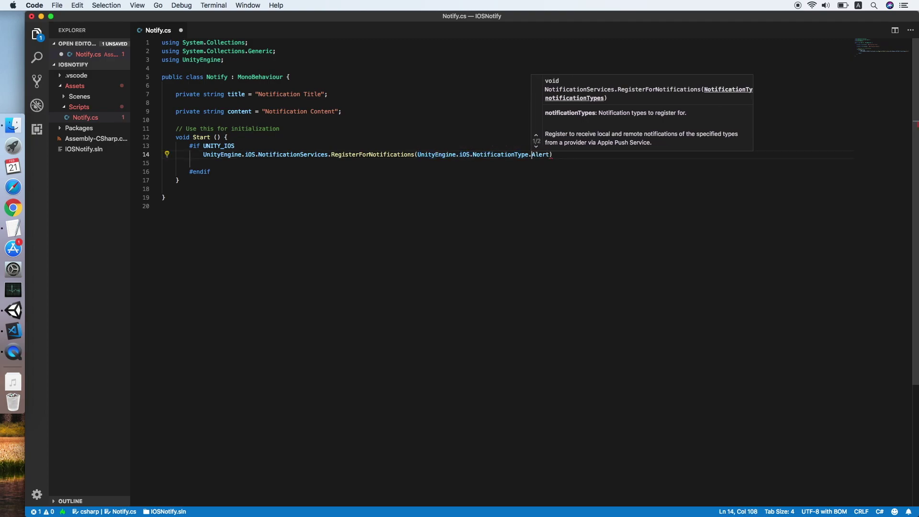
key(alt+Right)
key(alt+Right)
key(alt+Right)
text(|)
text(UnityEngine.iOS.NotificationType)
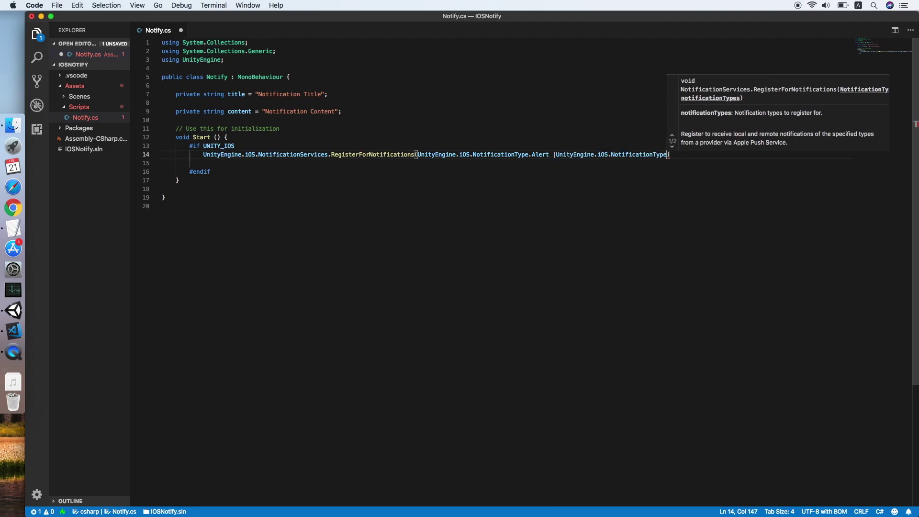
text(.)
key(Down)
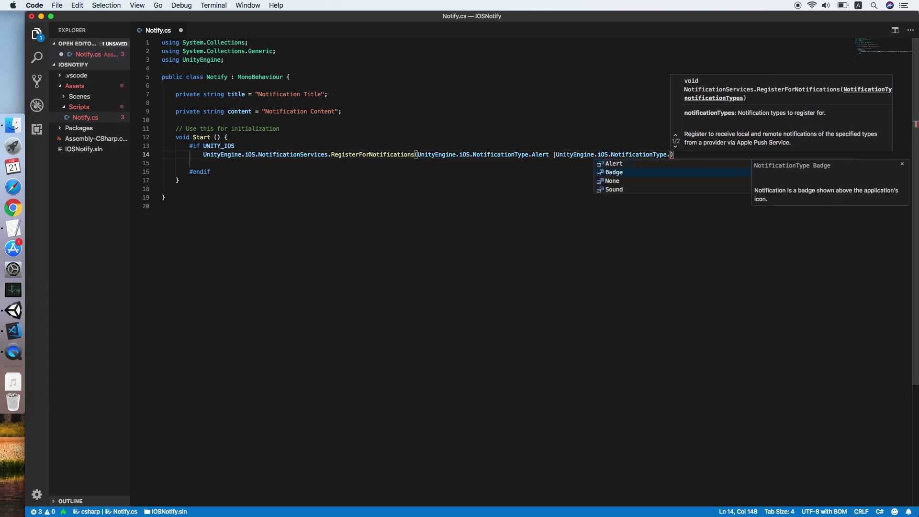
key(Return)
text(|)
text(UnityEngine.iOS.NotificationType)
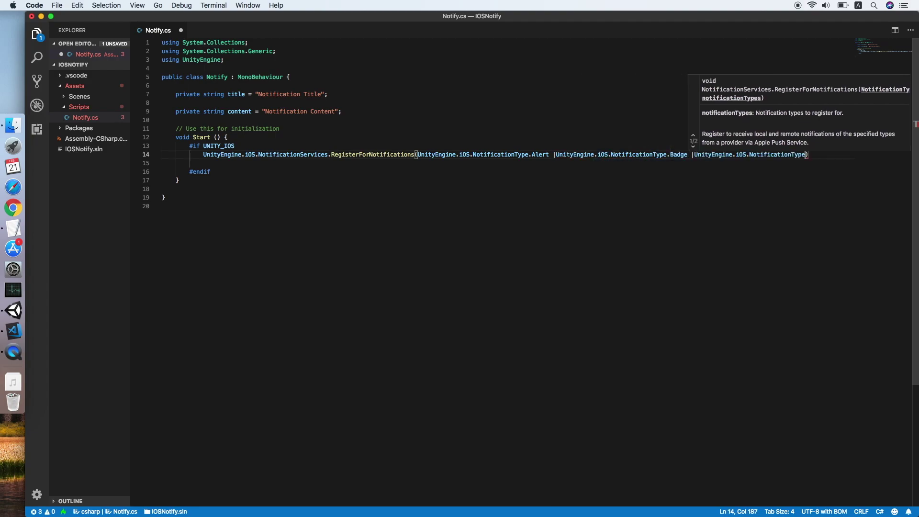
text(.sou)
key(Return)
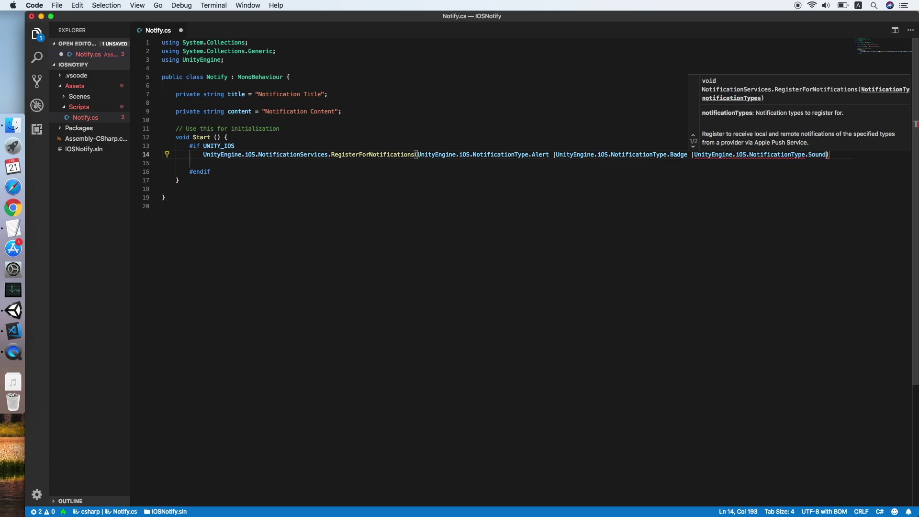
key(Right)
text(;)
key(shift+alt+f)
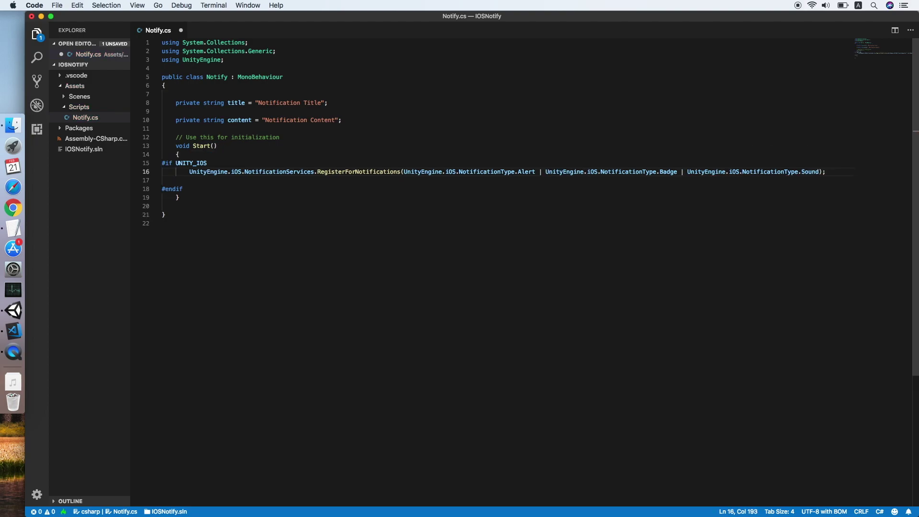
Indent the #if UNITY_IOS block, remove its empty line, and save.
drag(184, 188, 162, 164)
key(Tab)
key(Tab)
click(213, 179)
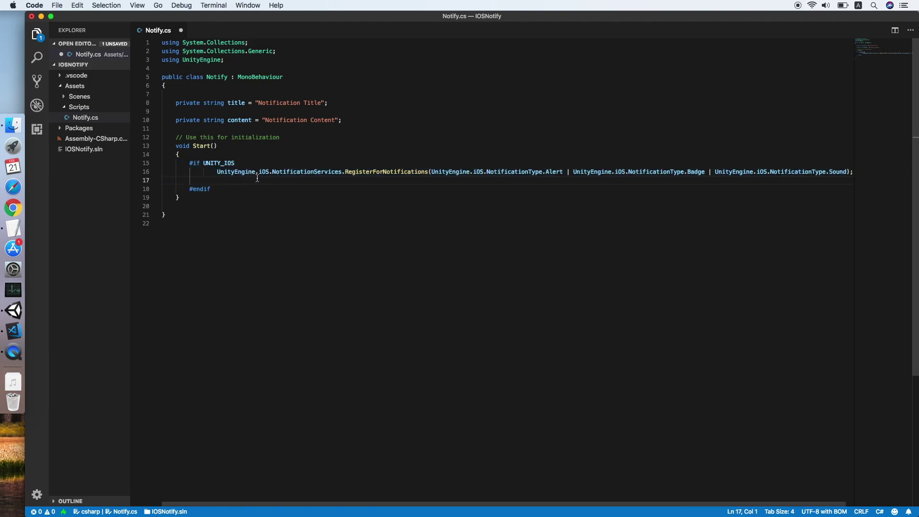
key(BackSpace)
key(super+s)
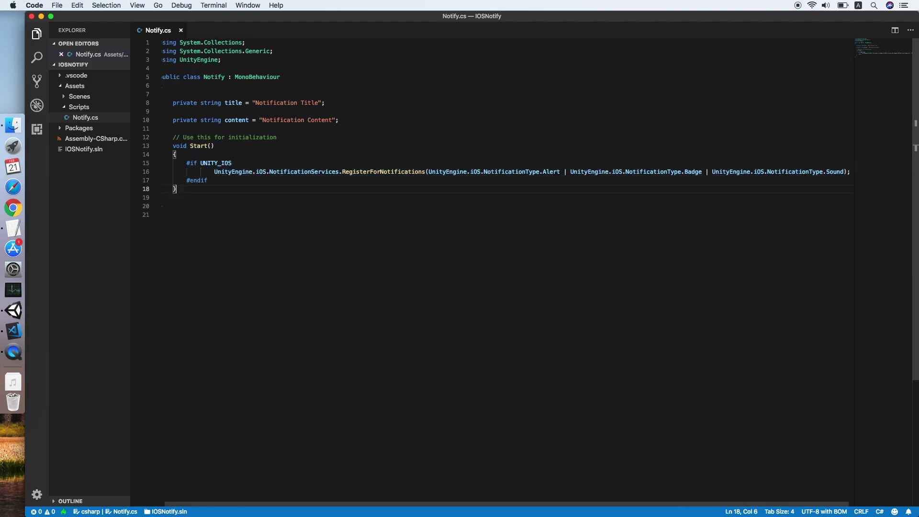
Outdent the registration line, save, and open blank lines below Start.
key(Home)
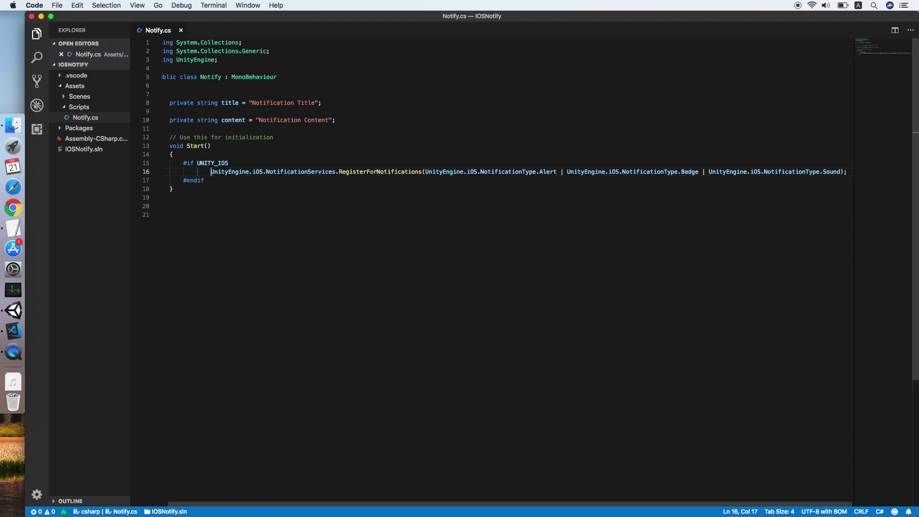
key(BackSpace)
key(Down)
key(Down)
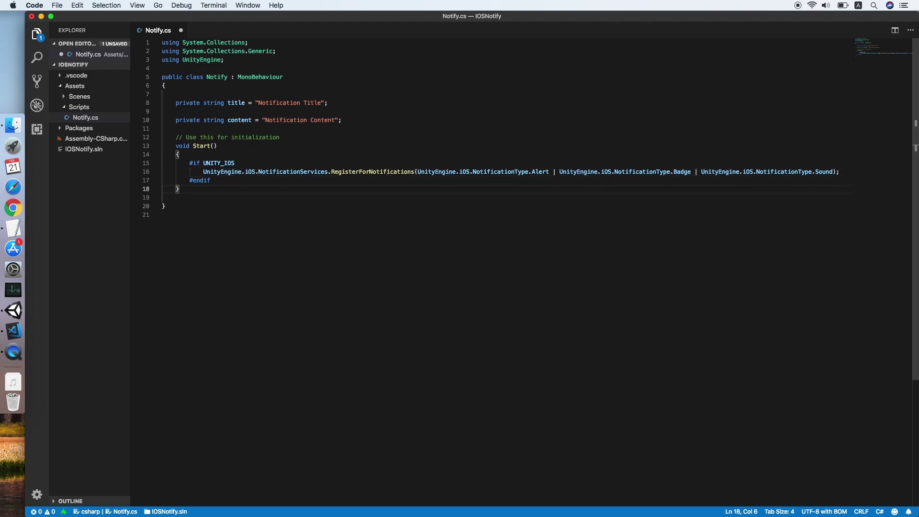
key(super+s)
key(Return)
key(Return)
text(void )
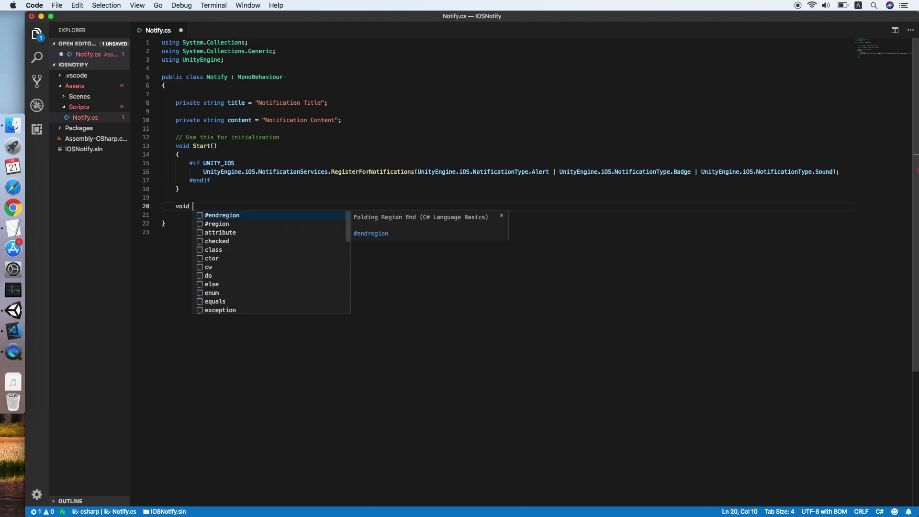
text(In)
Write an empty void OnApplicationPause(bool isPause) method below Start and save.
key(BackSpace)
key(BackSpace)
text(O)
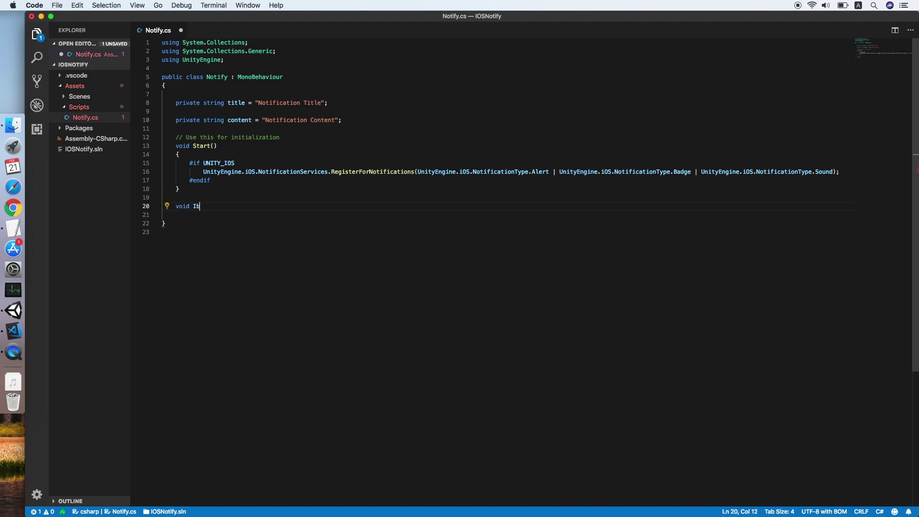
text(nApplicat)
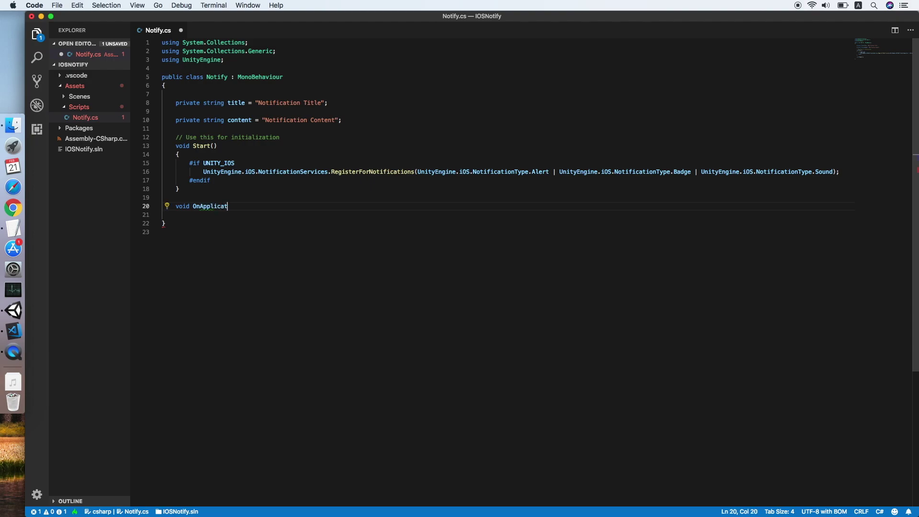
text(ionPau)
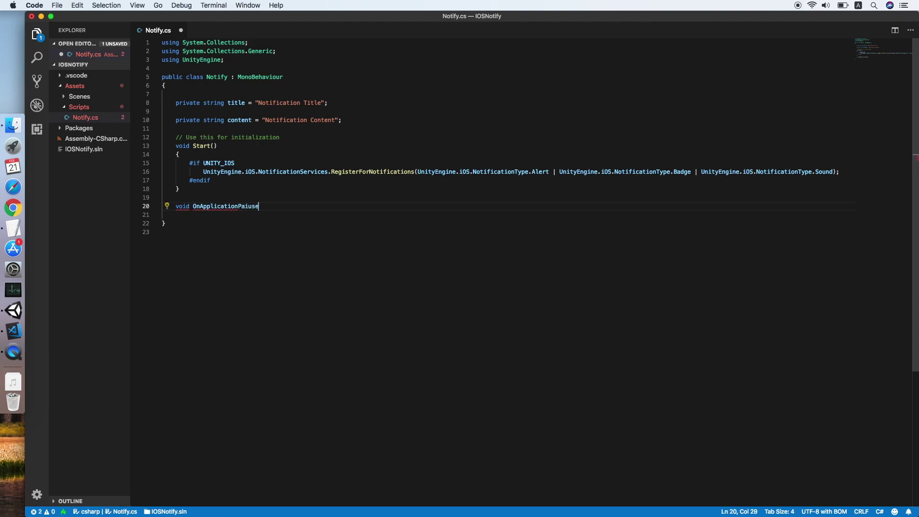
text(se ()
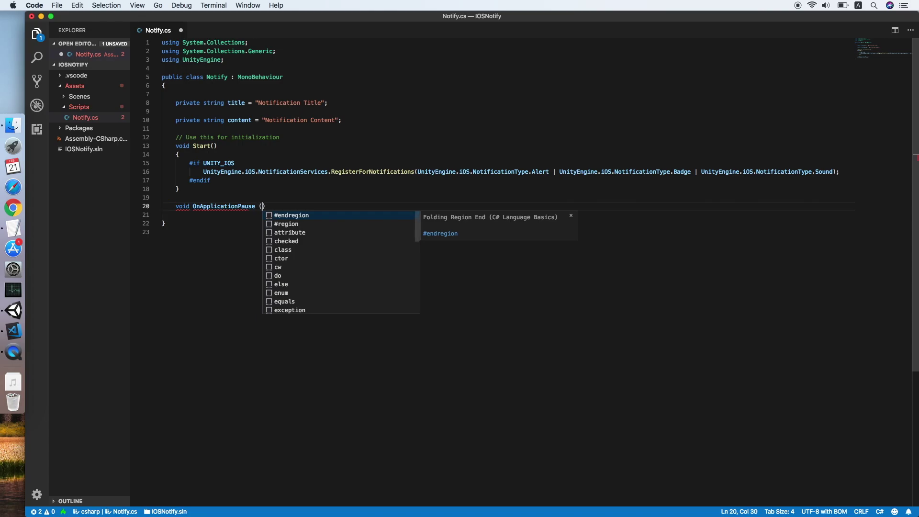
text(ba)
key(BackSpace)
text(ool pa)
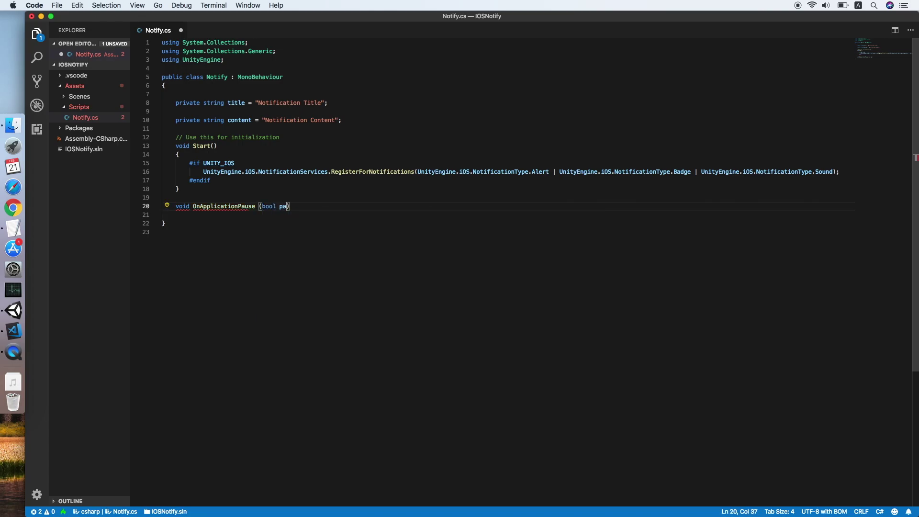
key(BackSpace)
key(BackSpace)
text(isPause)
key(Return)
text({)
key(Return)
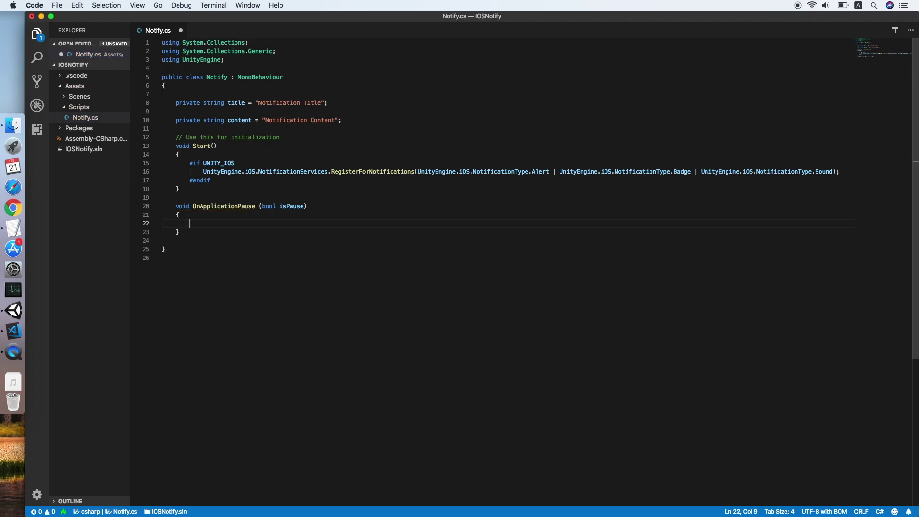
key(super+s)
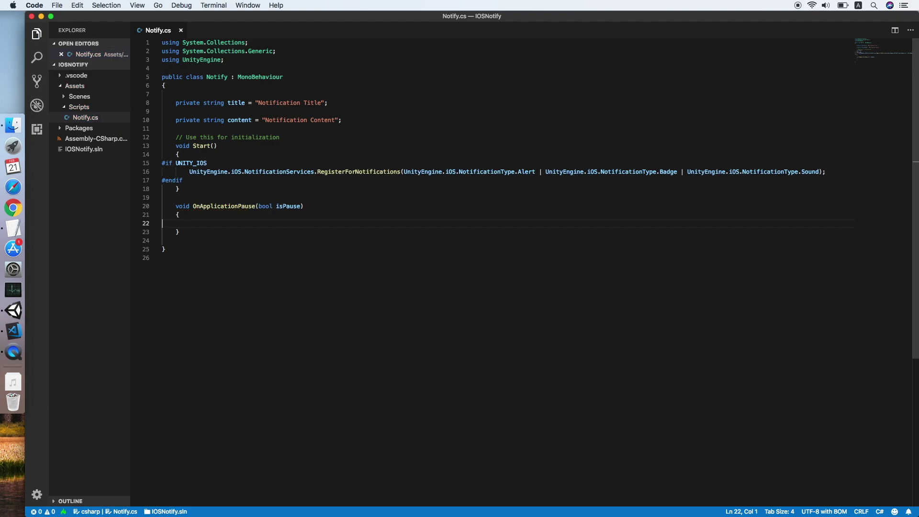
key(super+z)
key(Return)
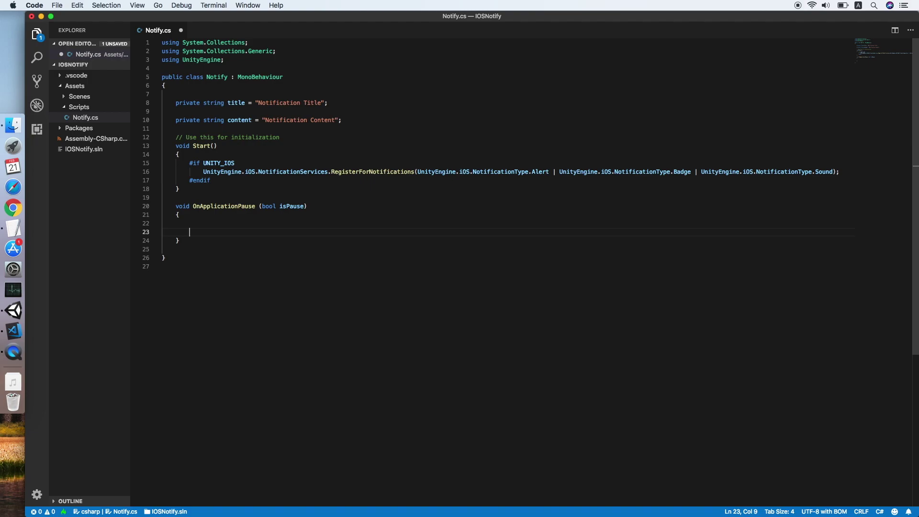
key(super+s)
text(Uni)
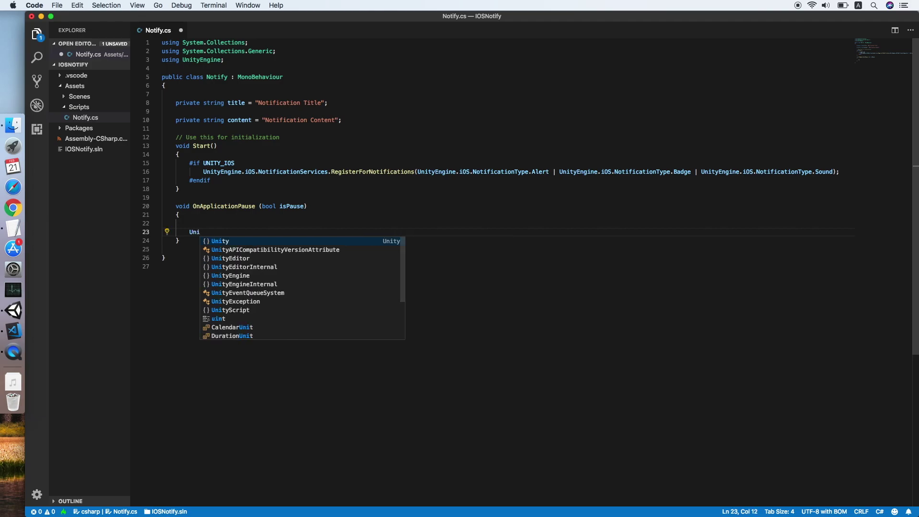
Declare UnityEngine.iOS.LocalNotification notif = new UnityEngine.iOS.LocalNotification(); in OnApplicationPause.
key(BackSpace)
key(BackSpace)
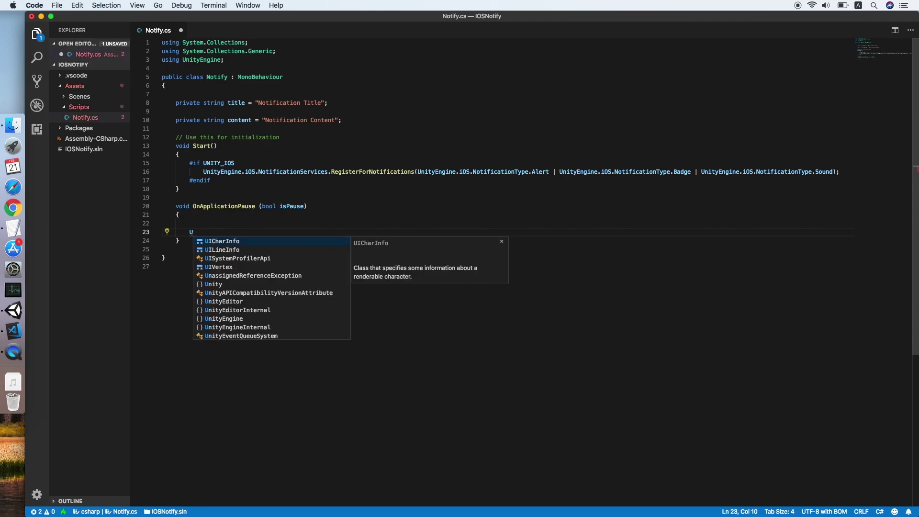
text(nity)
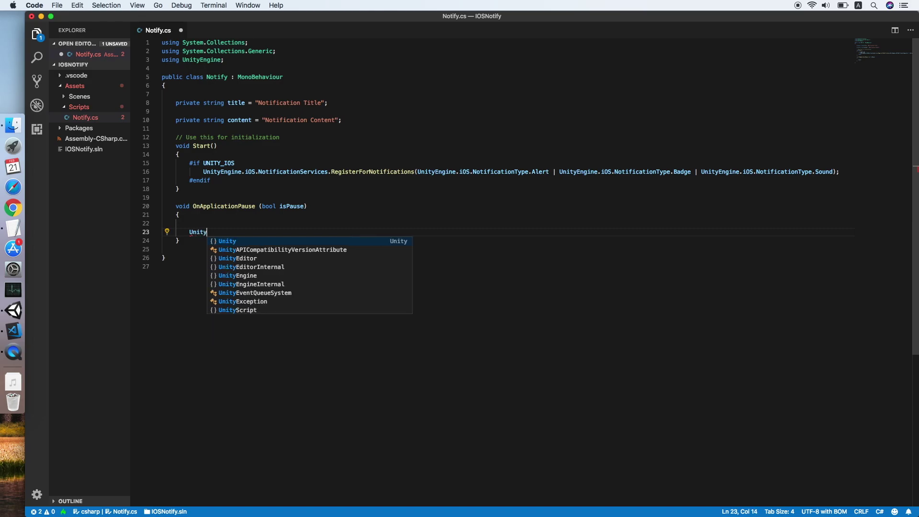
key(Escape)
text(.)
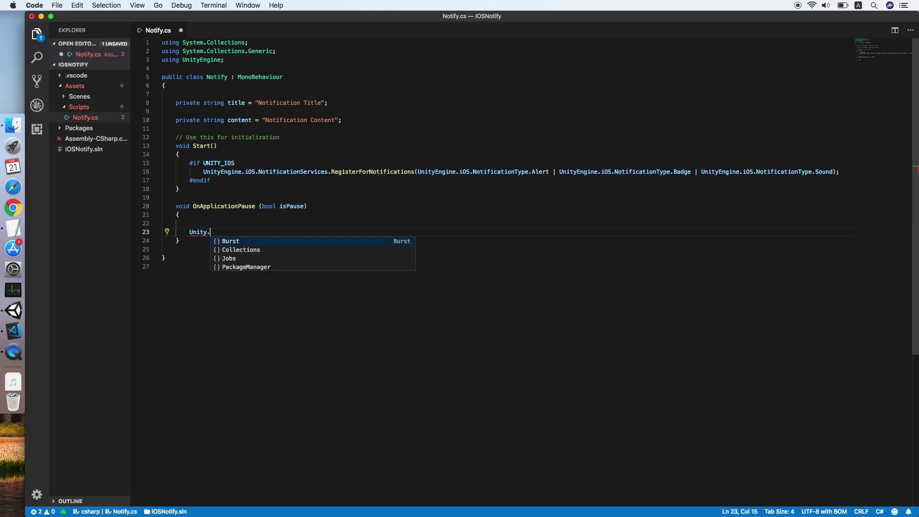
key(BackSpace)
key(shift+Home)
key(BackSpace)
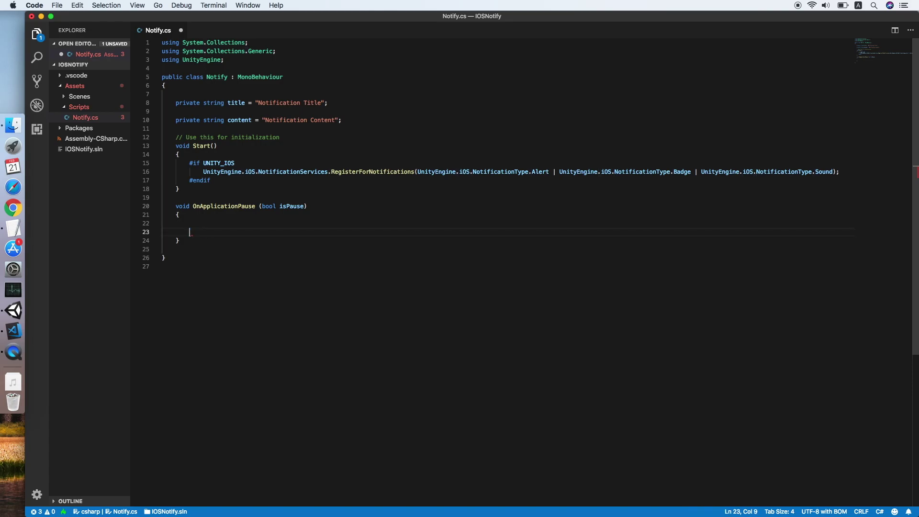
text(Unity)
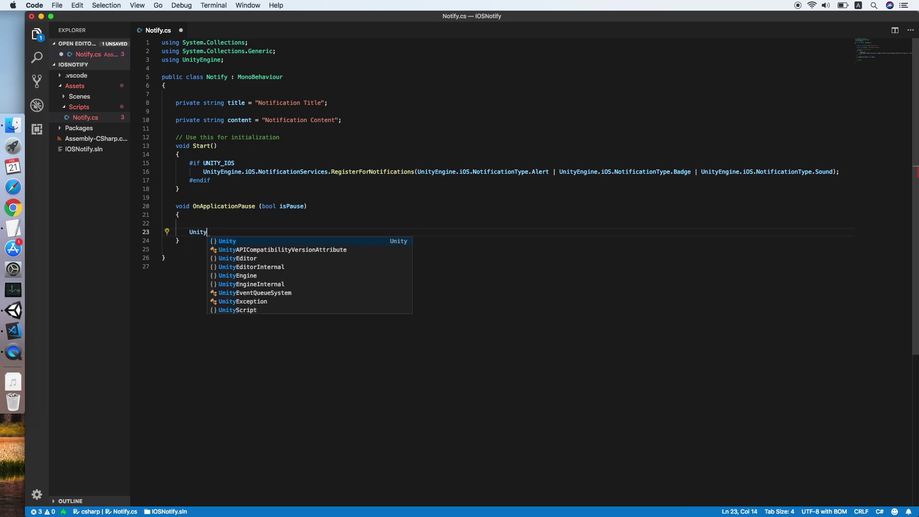
text(E)
key(Down)
key(Down)
key(Return)
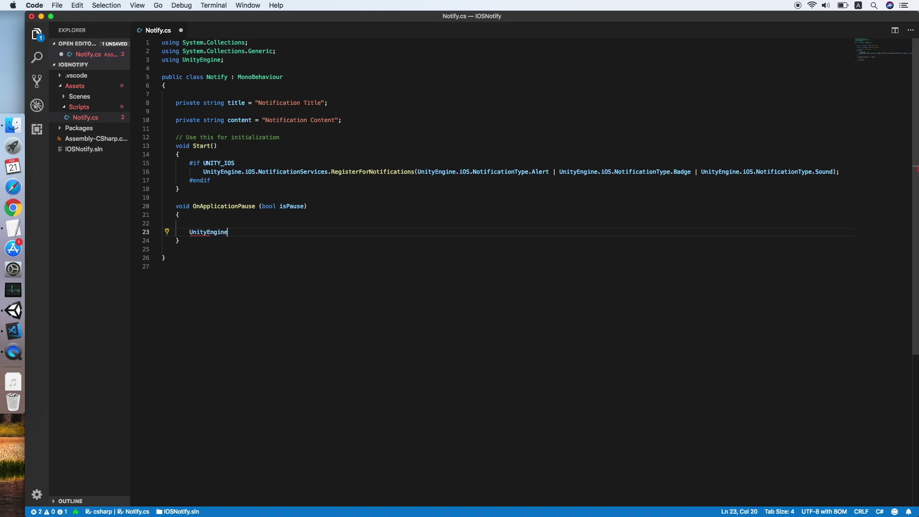
text(.)
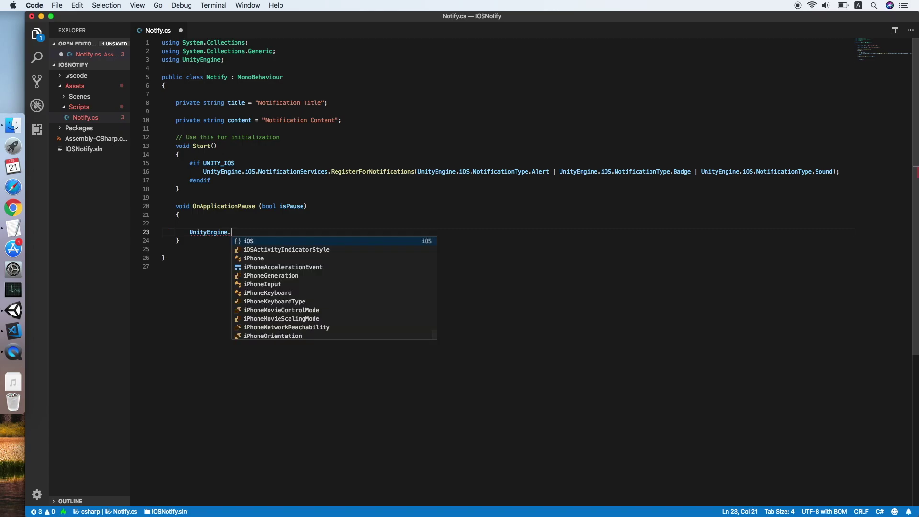
text(iOS.Loca)
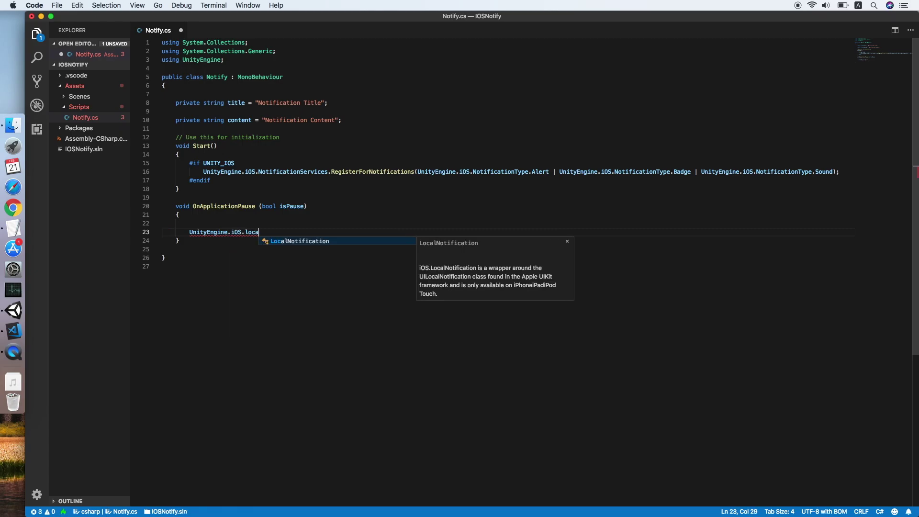
key(Return)
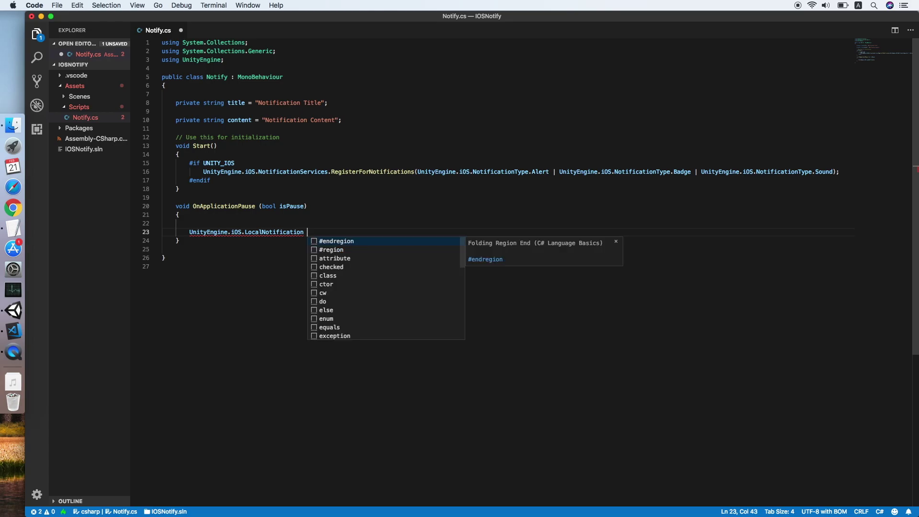
text(notif )
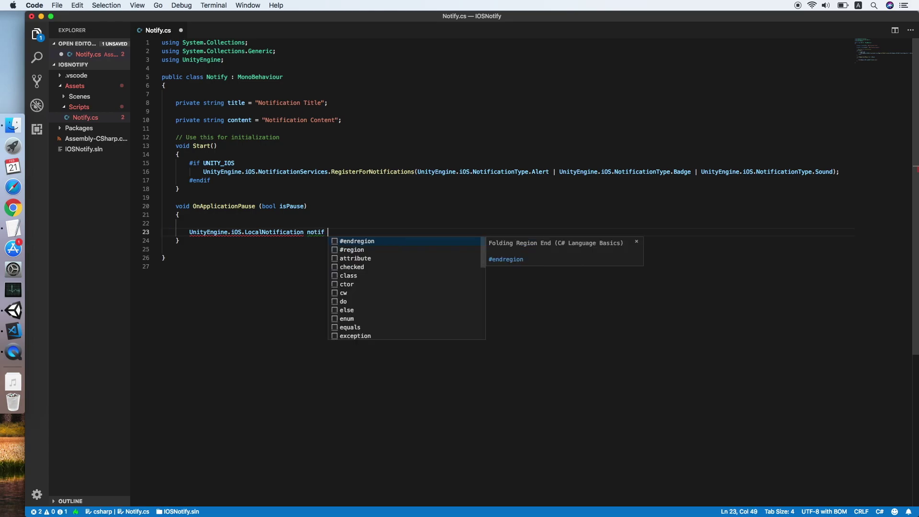
text(= new Uni)
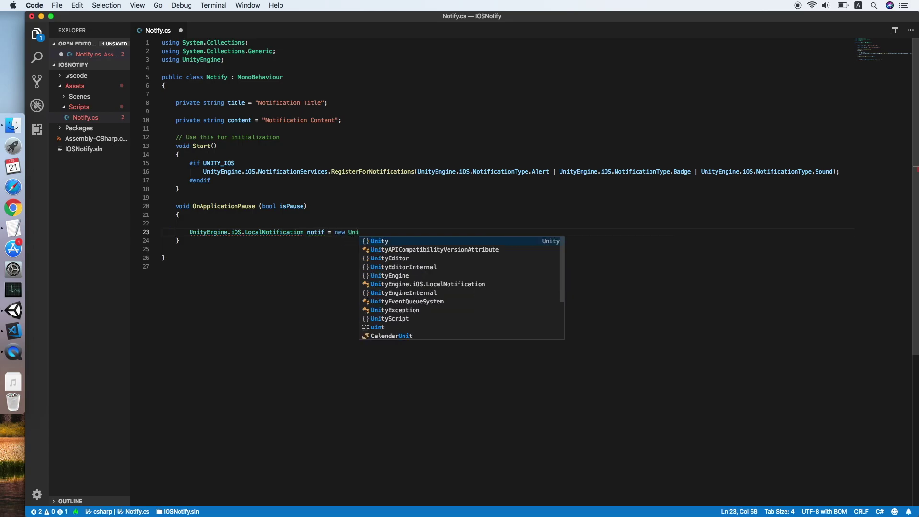
text(ty)
key(Down)
key(Down)
key(Down)
key(Down)
key(Down)
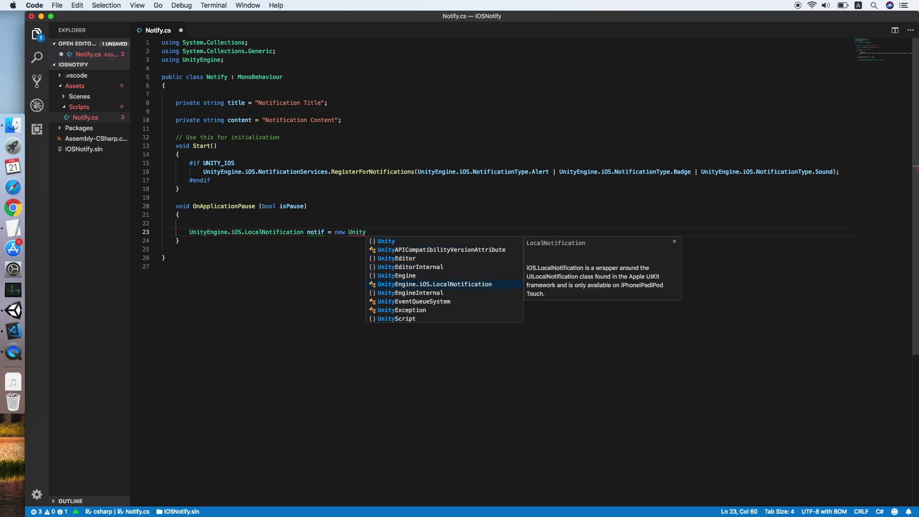
key(Return)
text(()
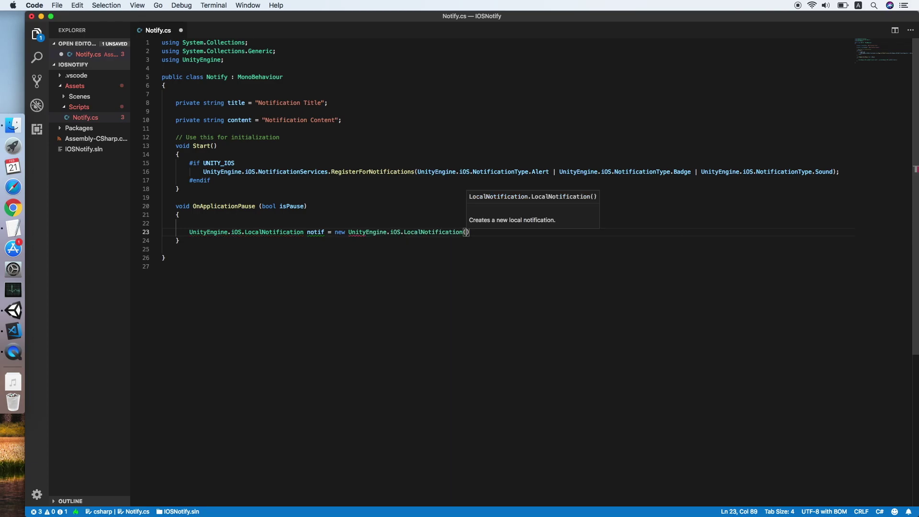
text();)
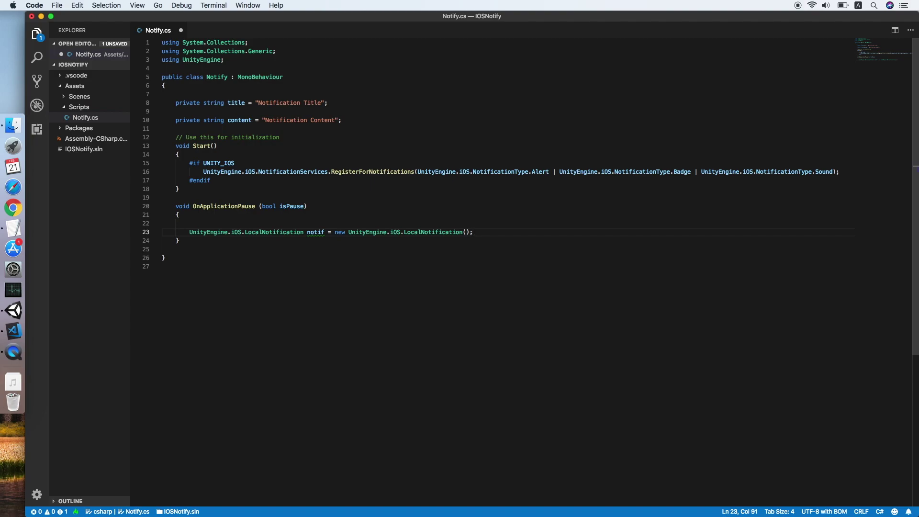
Start a notif.fireDate assignment and open blank lines above the notif declaration.
key(Return)
text(no)
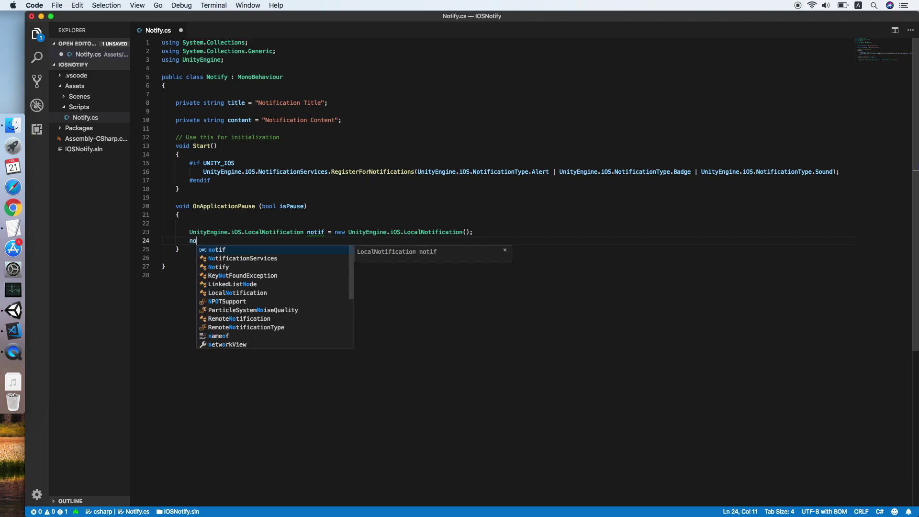
text(tif.fi)
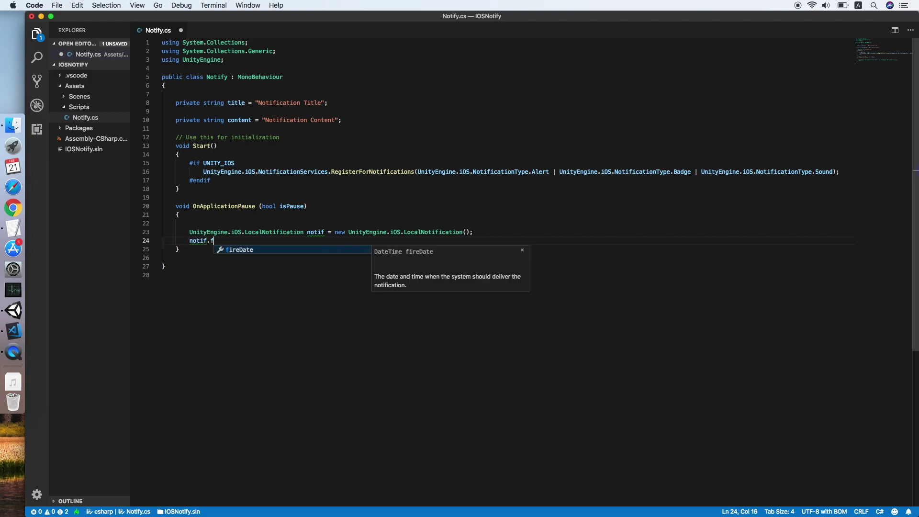
text(re)
key(Return)
text(=)
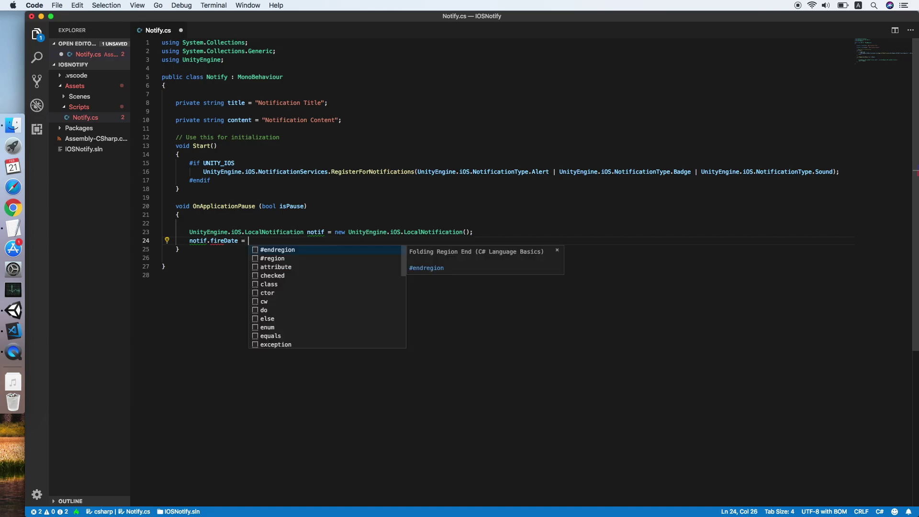
key(Escape)
key(Up)
key(Up)
key(Return)
key(Return)
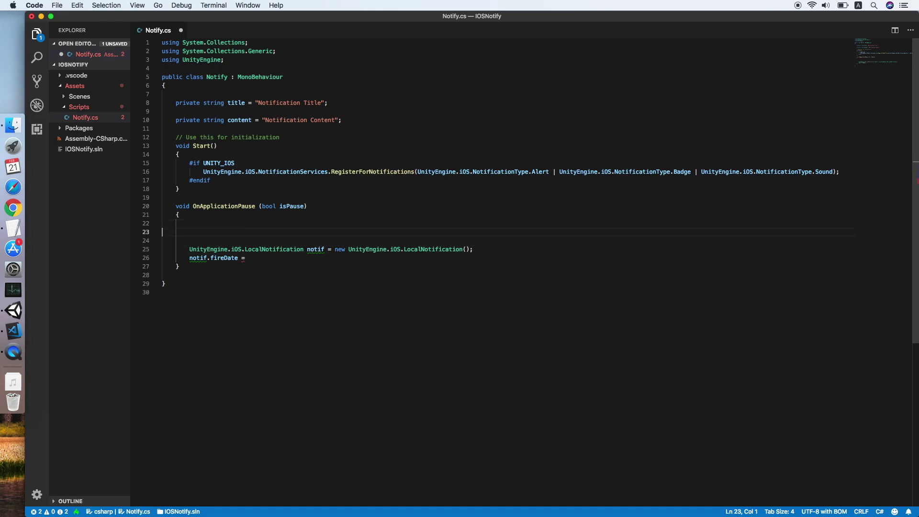
key(Up)
text(Datetim)
Type DateTime and add using System through the quick fix.
key(BackSpace)
key(BackSpace)
key(BackSpace)
text(Time)
click(202, 234)
key(super+period)
key(Return)
click(245, 241)
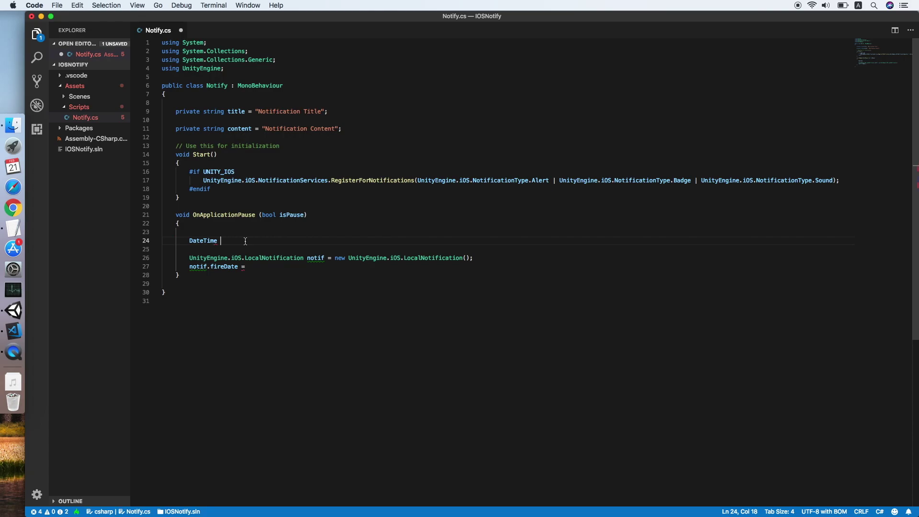
text(dateTo)
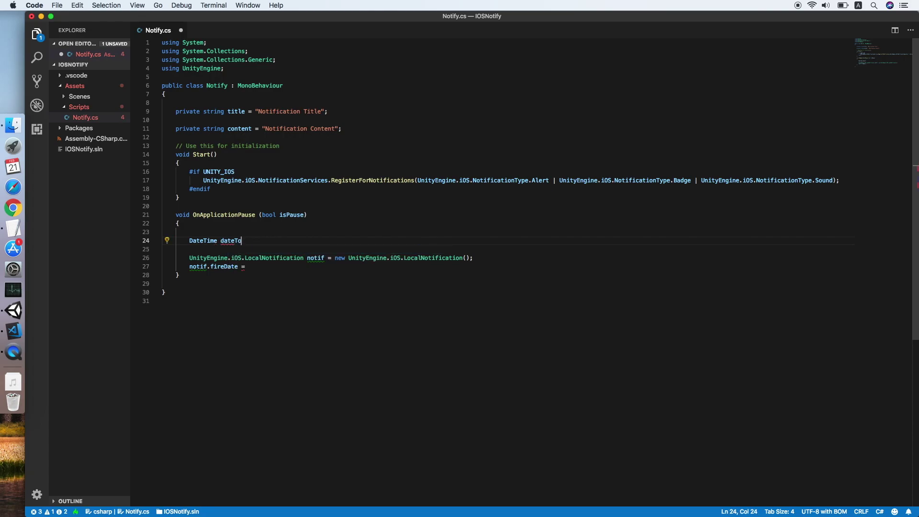
text(Notify = )
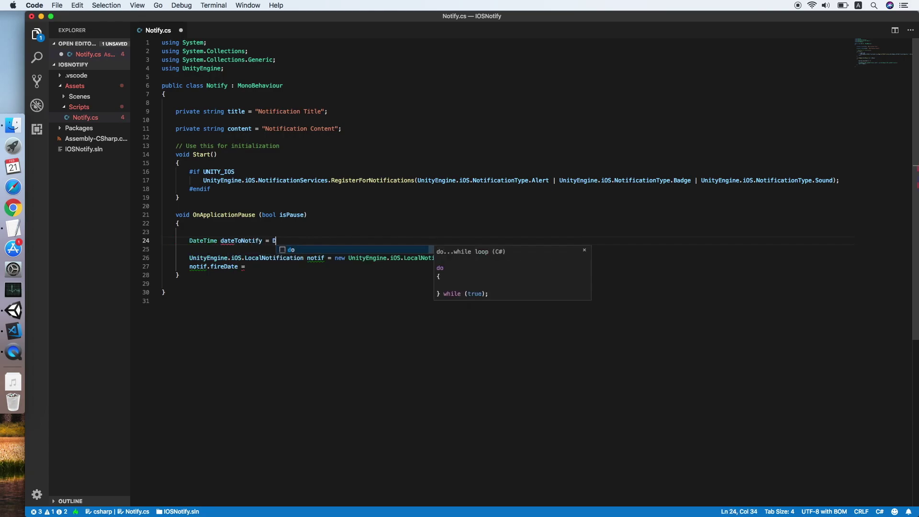
text(Dat)
Declare dateToNotify = DateTime.Now.AddSeconds(30) and assign it to notif.fireDate.
key(Tab)
text(.)
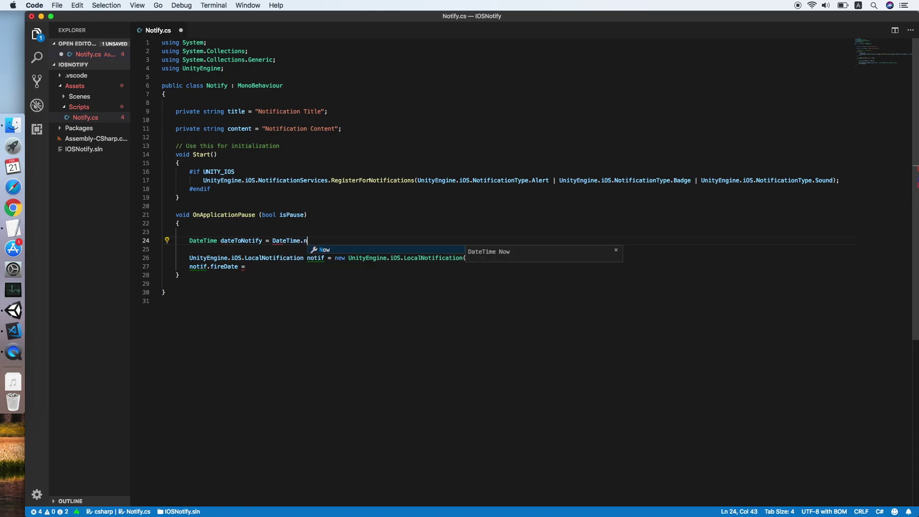
text(Now)
key(Escape)
text(.)
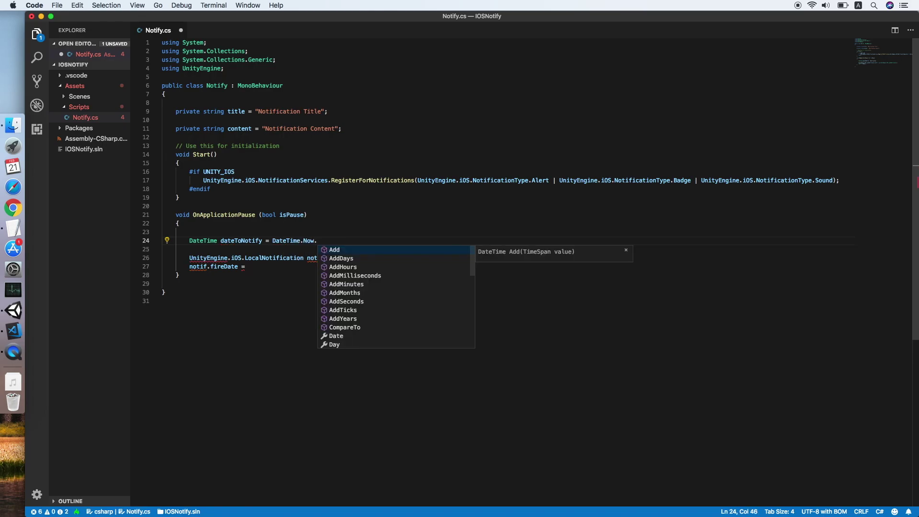
text(Add)
key(Escape)
text(()
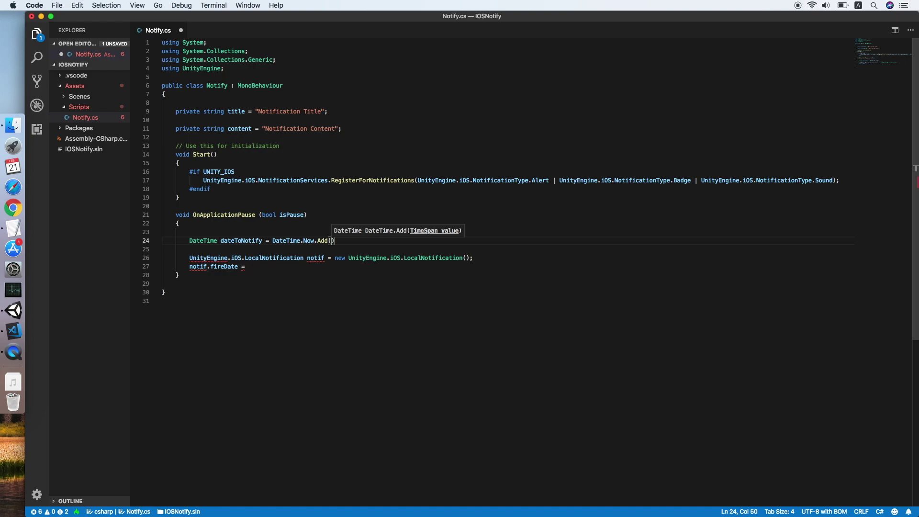
key(BackSpace)
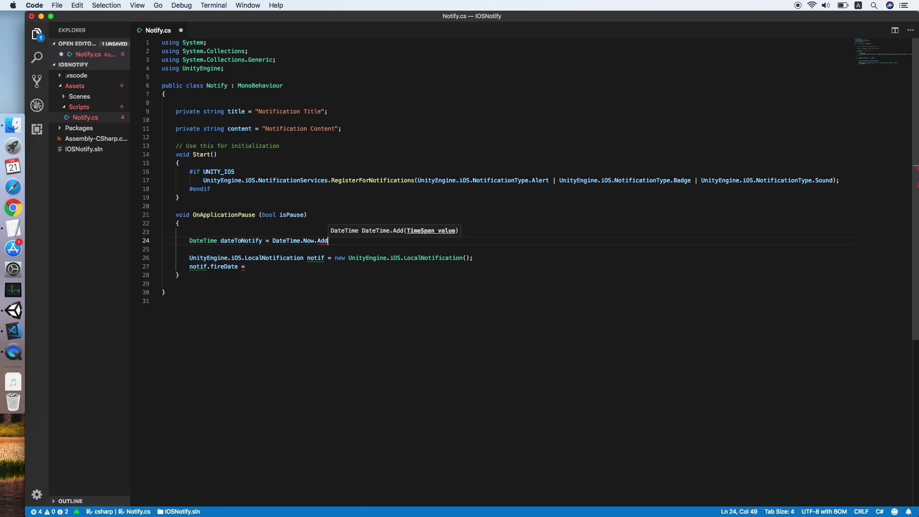
key(BackSpace)
key(BackSpace)
key(BackSpace)
text(ad)
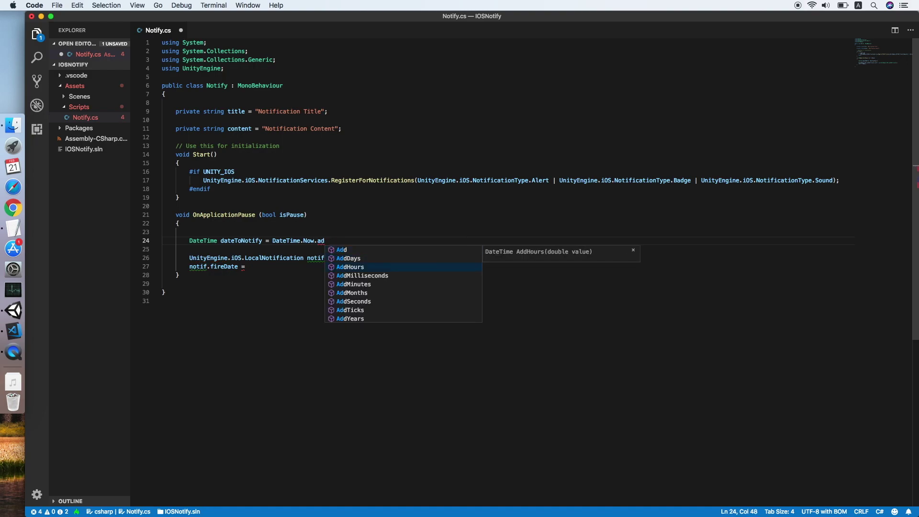
text(se)
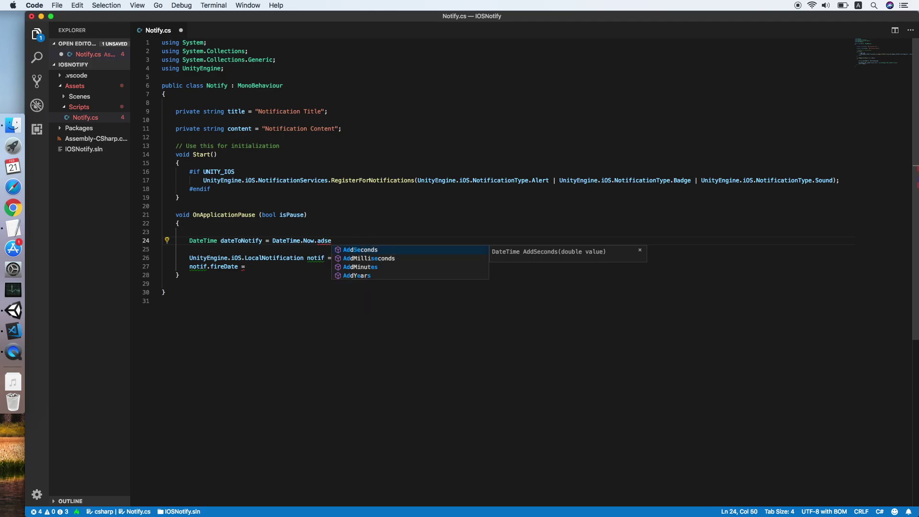
key(Return)
text((30)
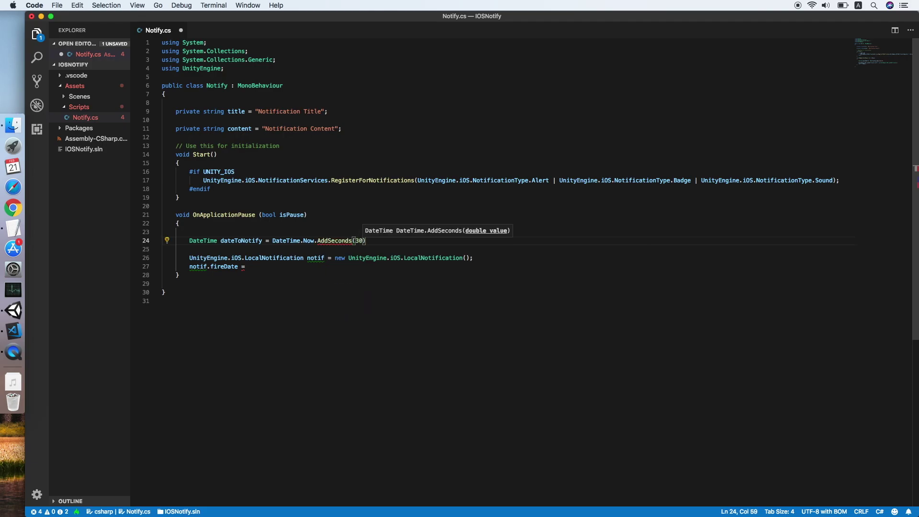
text();)
key(Down)
key(Down)
key(Down)
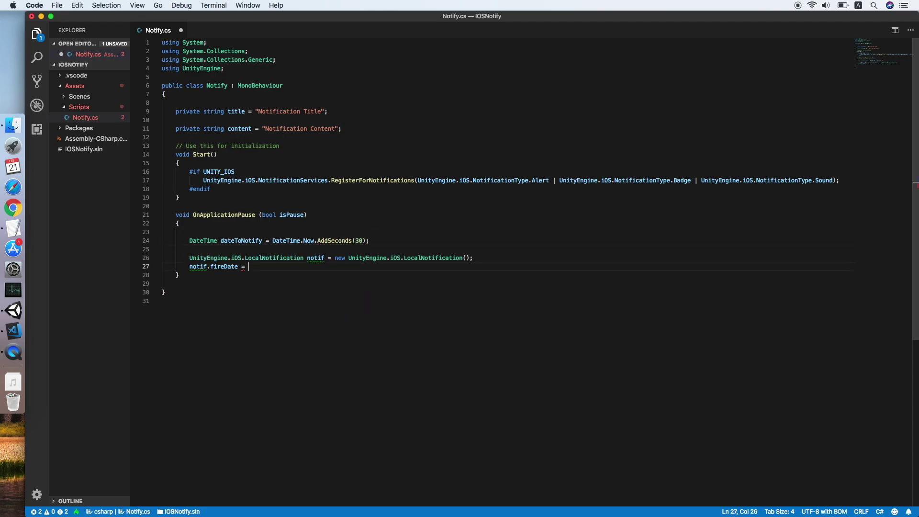
text(date)
key(Return)
text(;)
Below fireDate, assign notif.alertTitle = title; and notif.alertBody = content;.
key(Return)
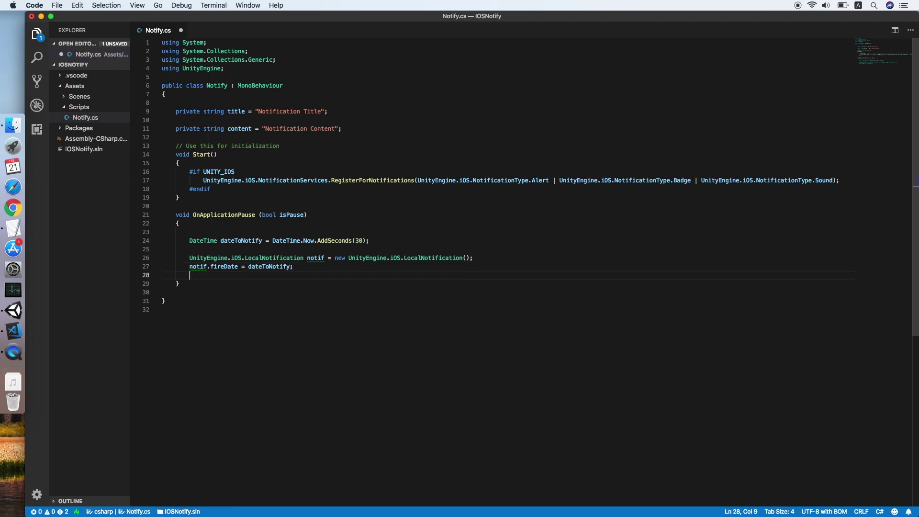
text(notif)
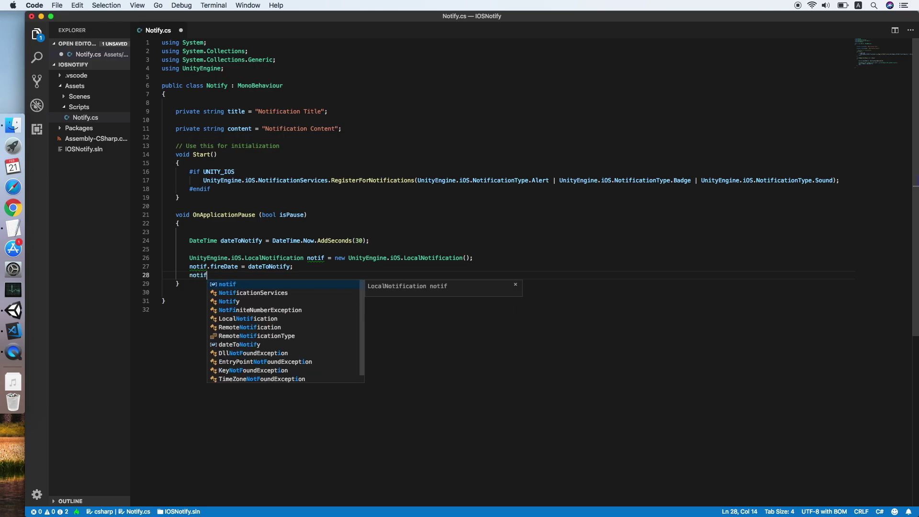
text(.al)
text(T)
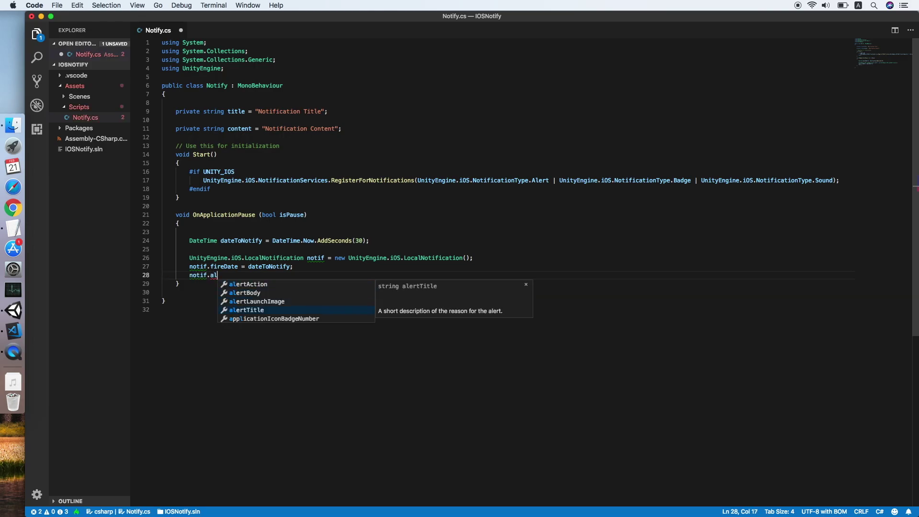
key(Return)
text(= title;)
key(Return)
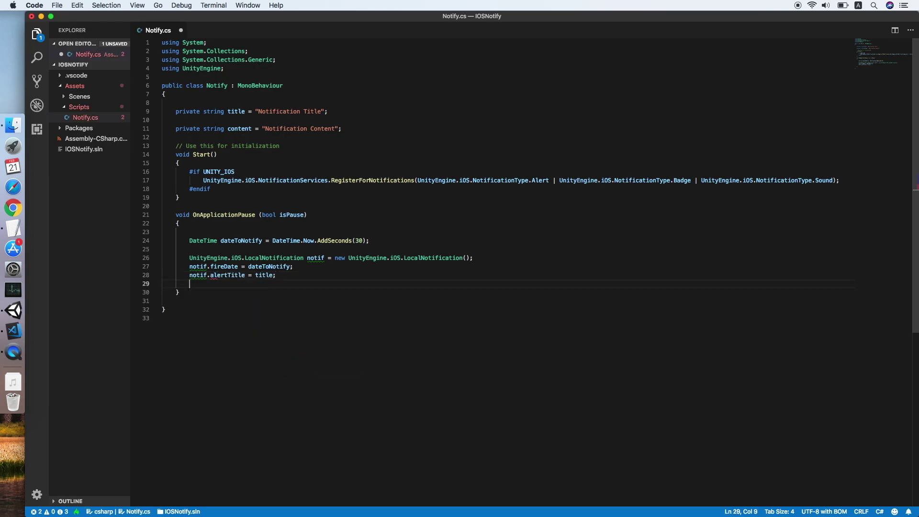
text(notif.)
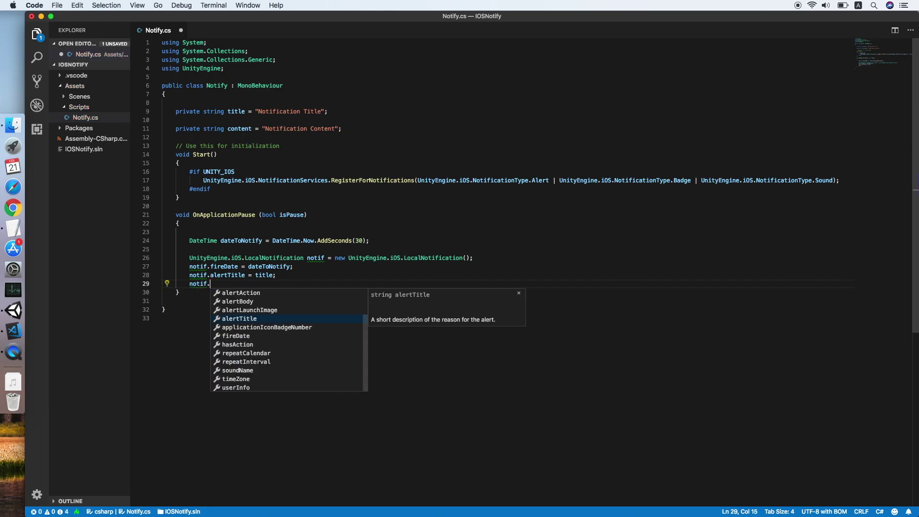
text(al)
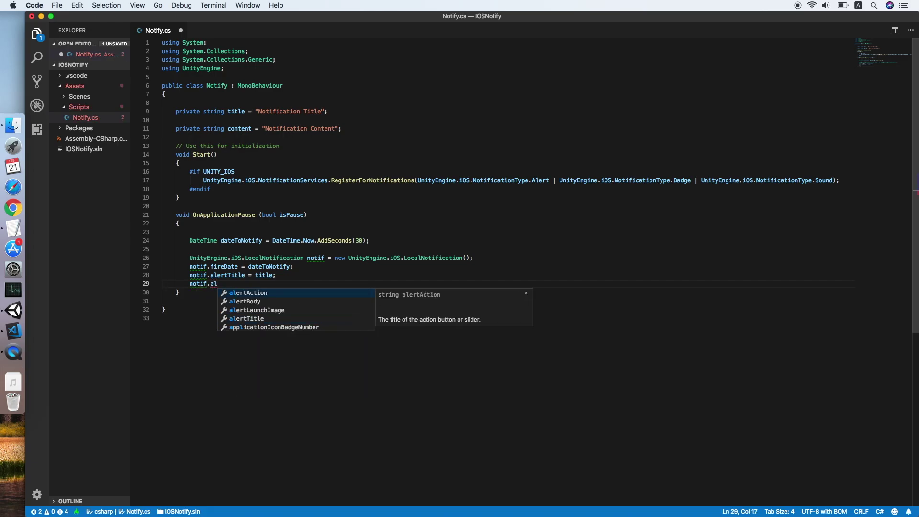
key(BackSpace)
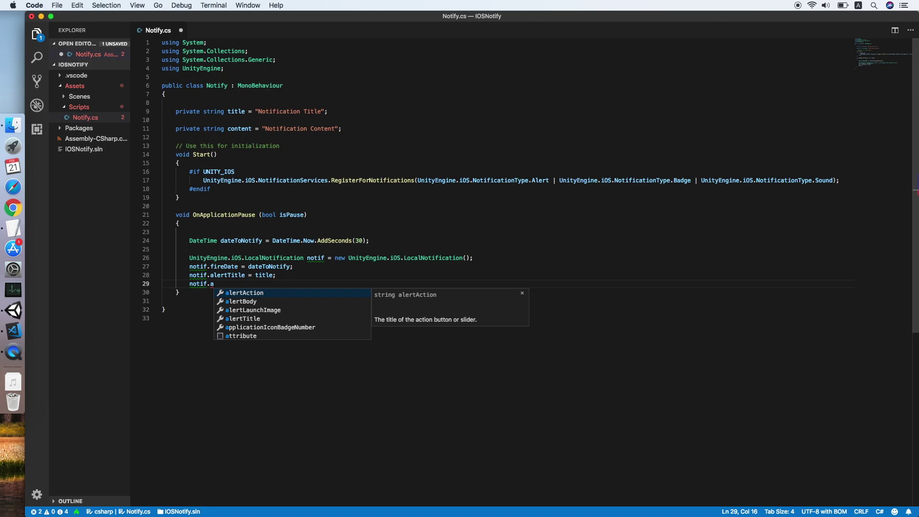
key(Down)
key(Return)
text(= )
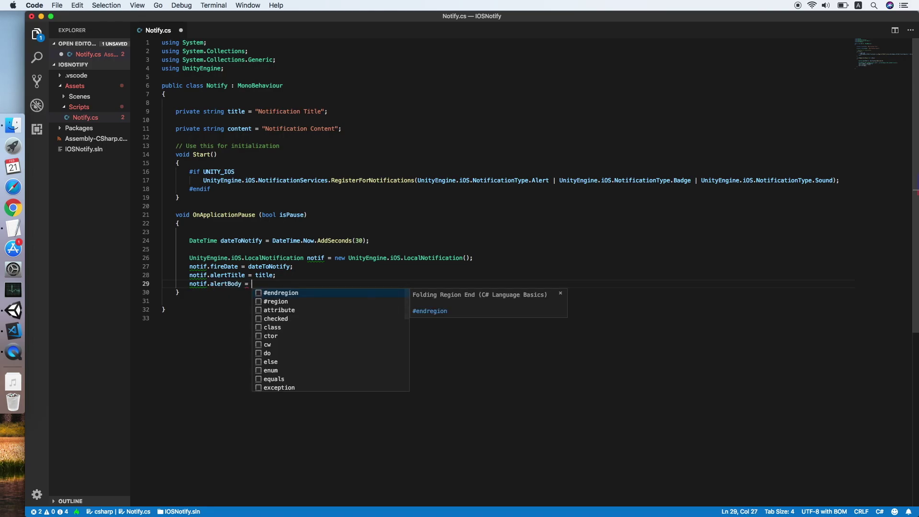
text(conte)
key(Return)
text(;)
key(Return)
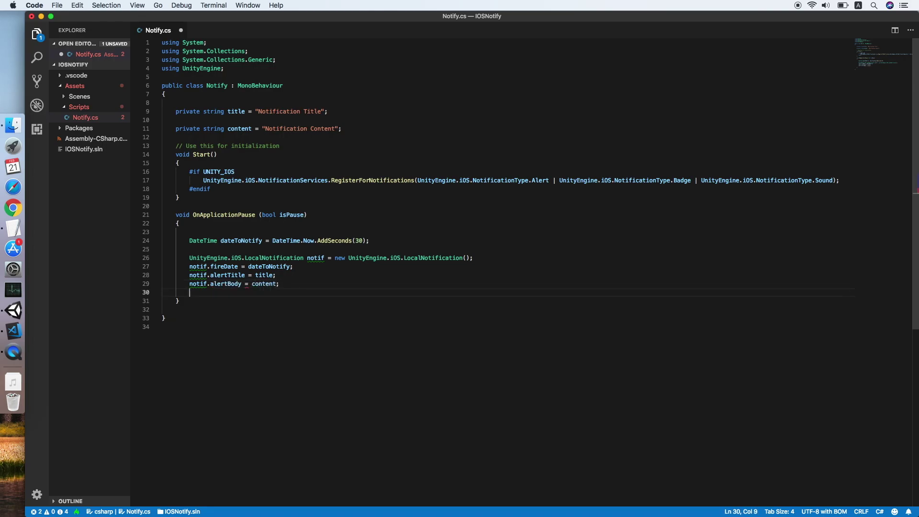
key(Return)
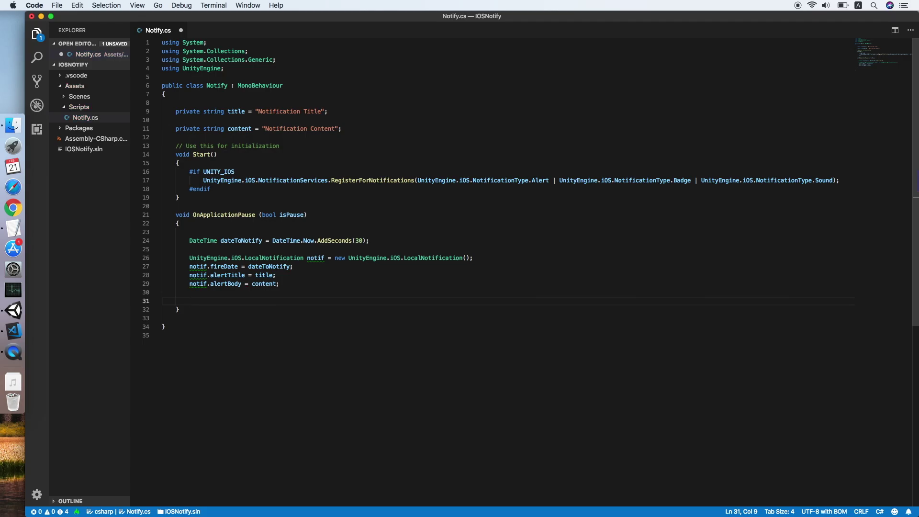
text(notif)
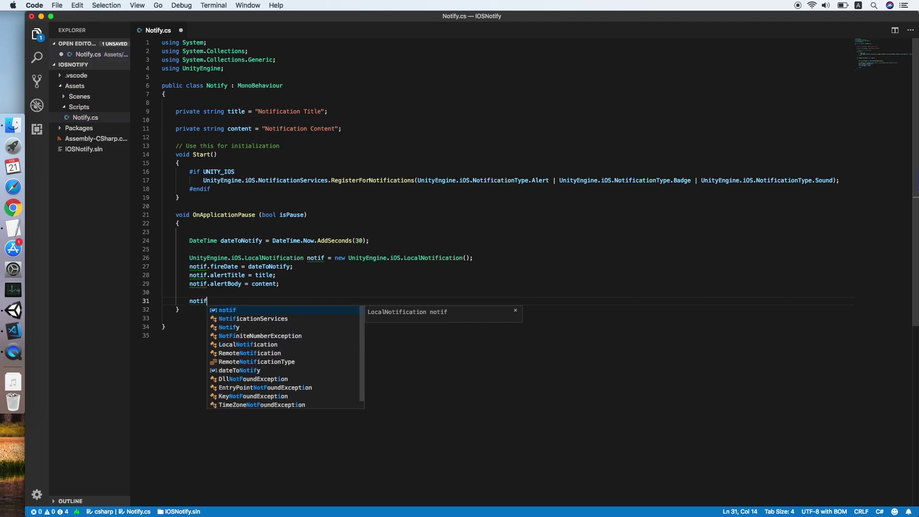
text(.re)
Set notif.repeatInterval to UnityEngine.iOS.CalendarUnit.Minute and save Notify.cs.
key(Down)
key(Return)
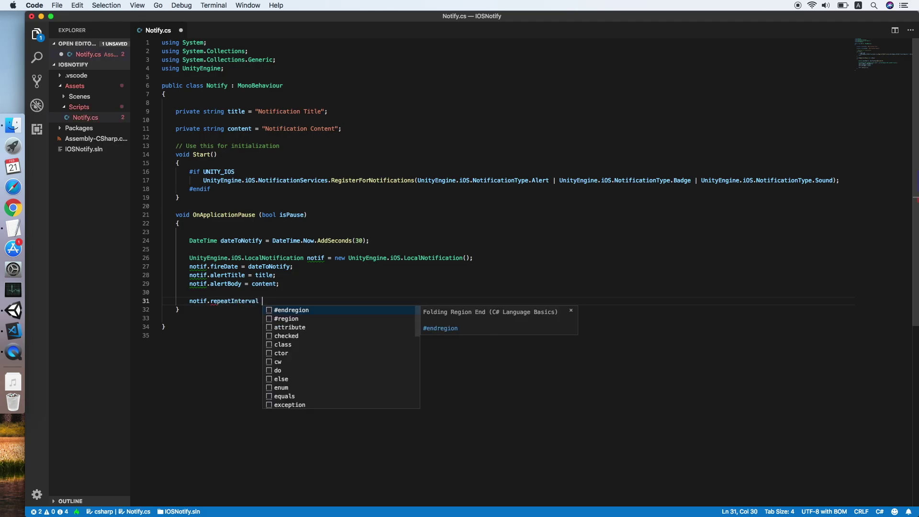
text(=)
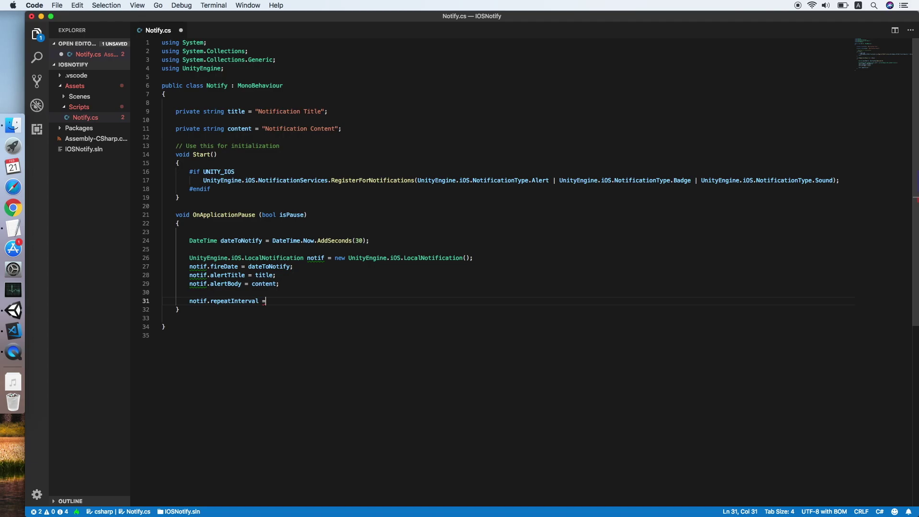
text(Unity)
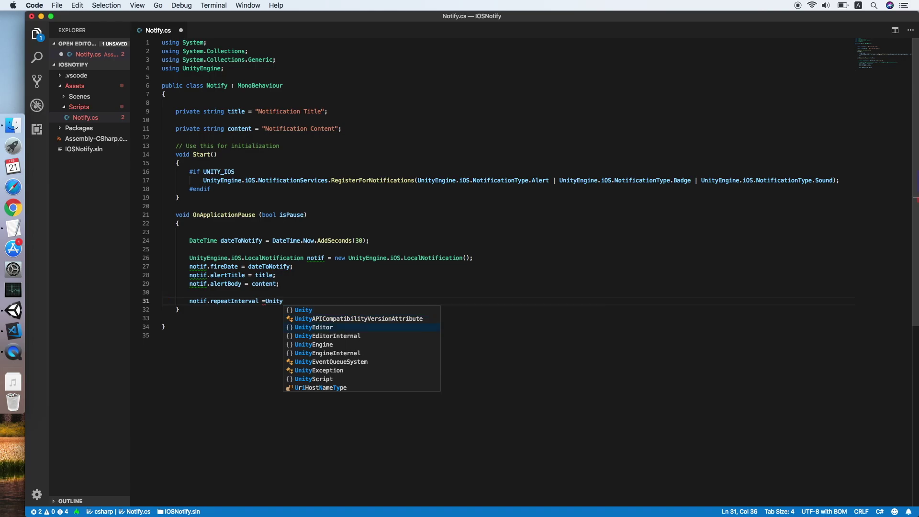
text(Engine.iOS)
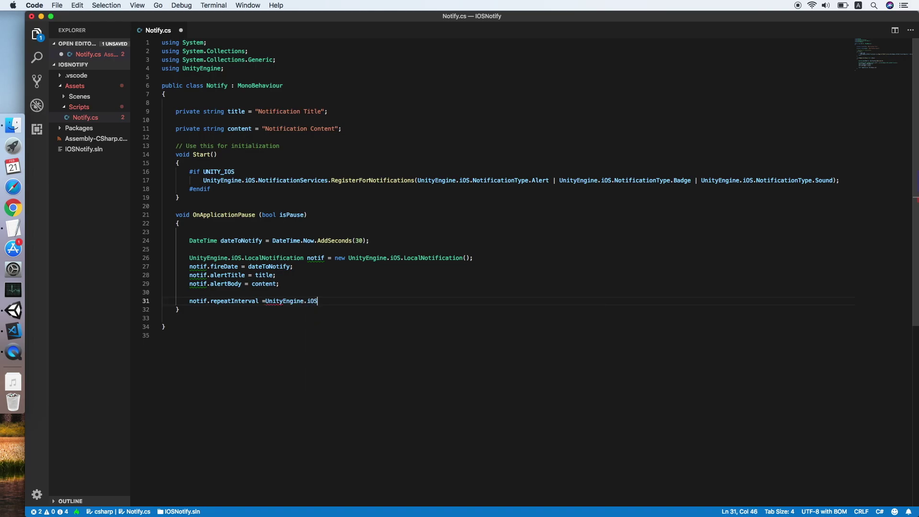
text(.cale)
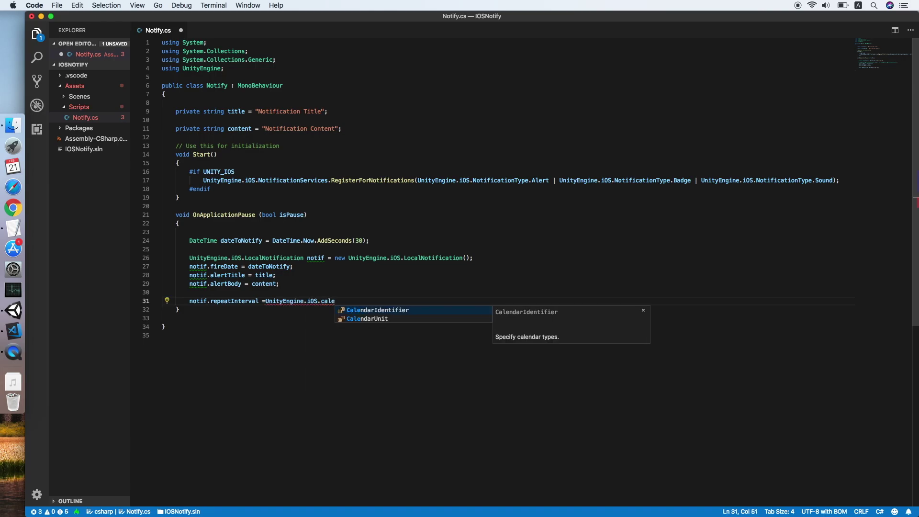
text(.)
key(Down)
key(Down)
key(Down)
text(;)
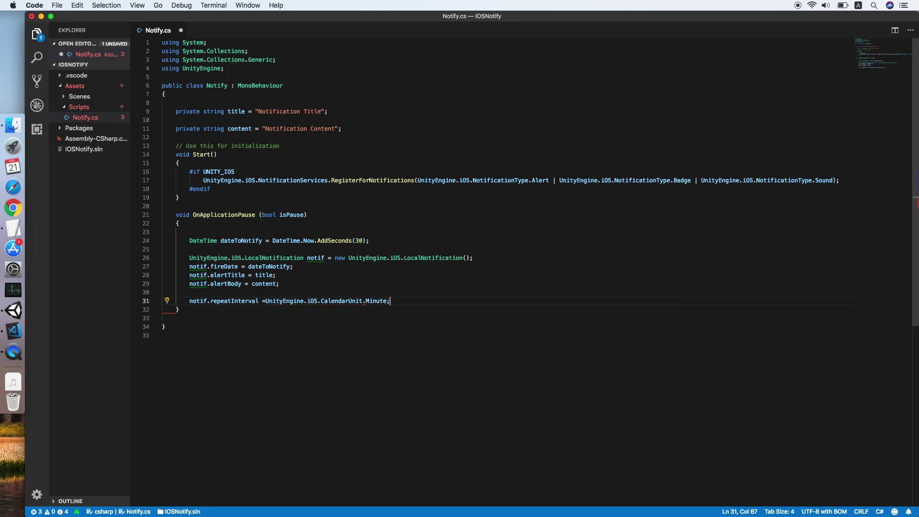
key(shift+alt+f)
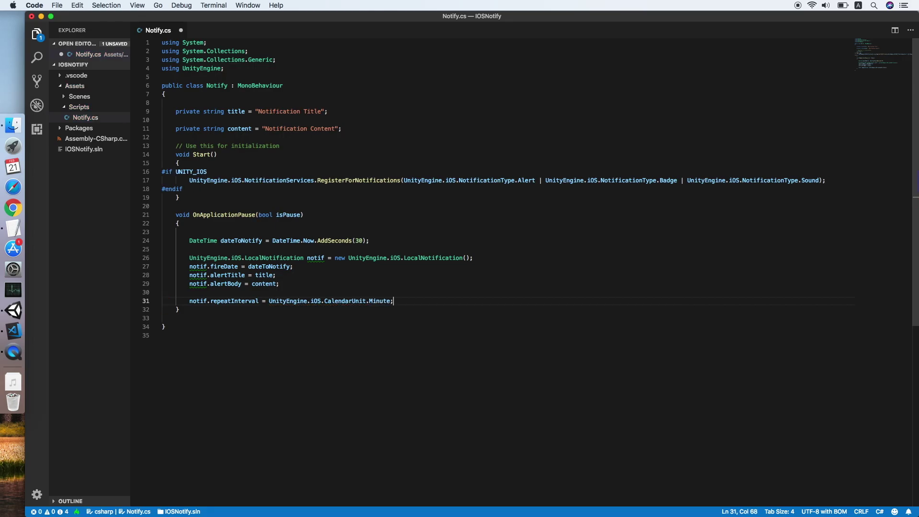
key(super+z)
key(super+s)
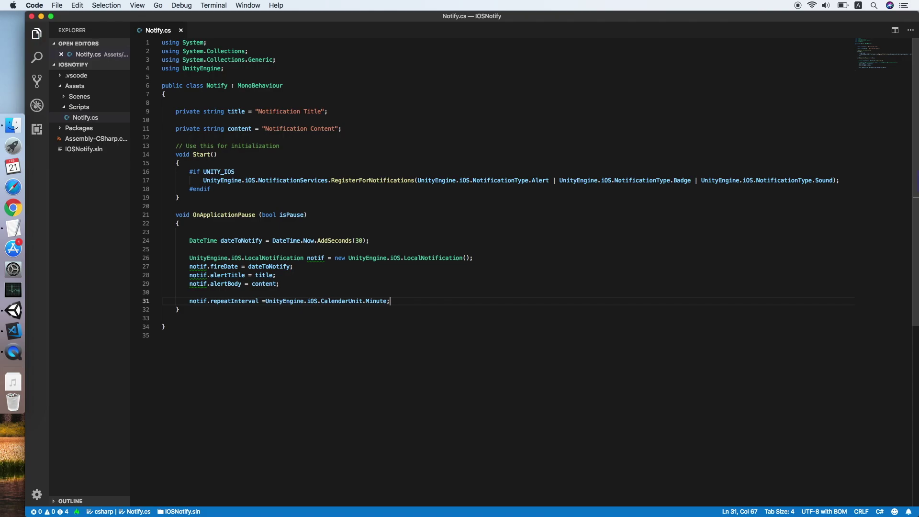
key(Return)
key(Return)
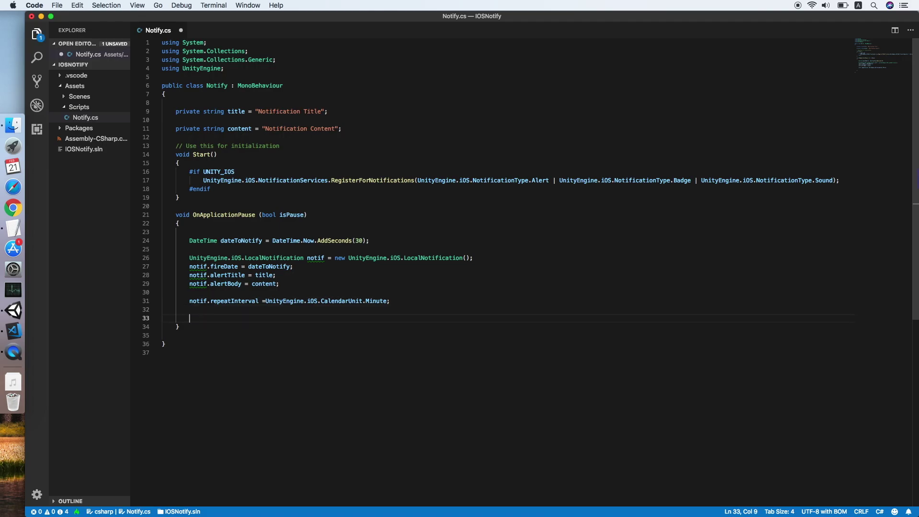
text(Uni)
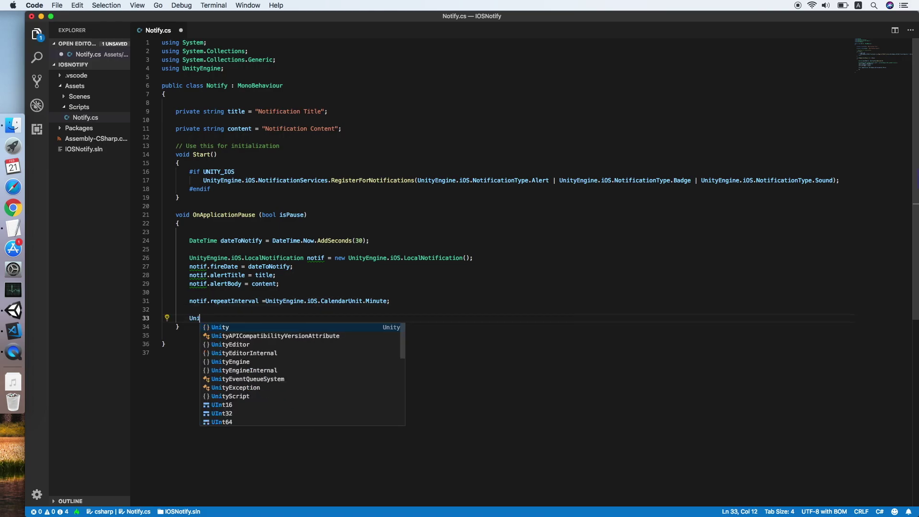
Reuse the UnityEngine.iOS.NotificationServices prefix from line 17, replacing 'Uni' on line 33.
click(510, 180)
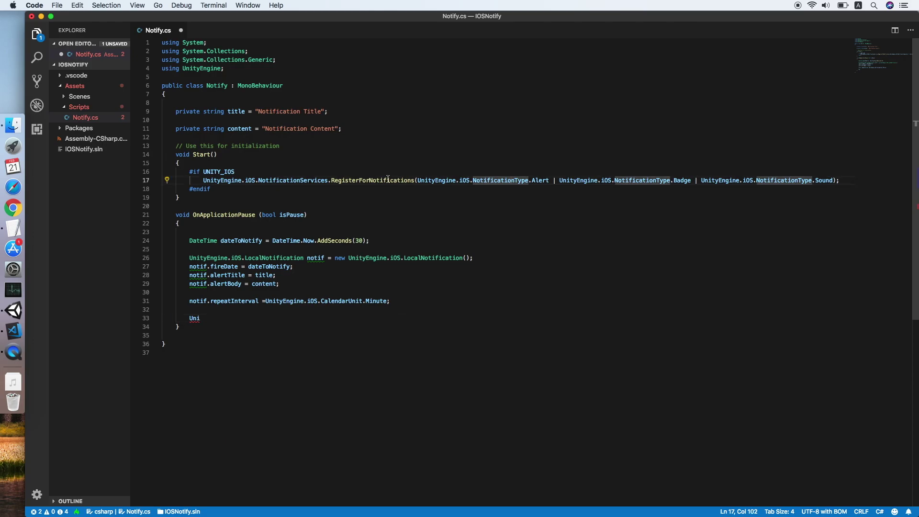
drag(329, 180, 204, 180)
key(super+c)
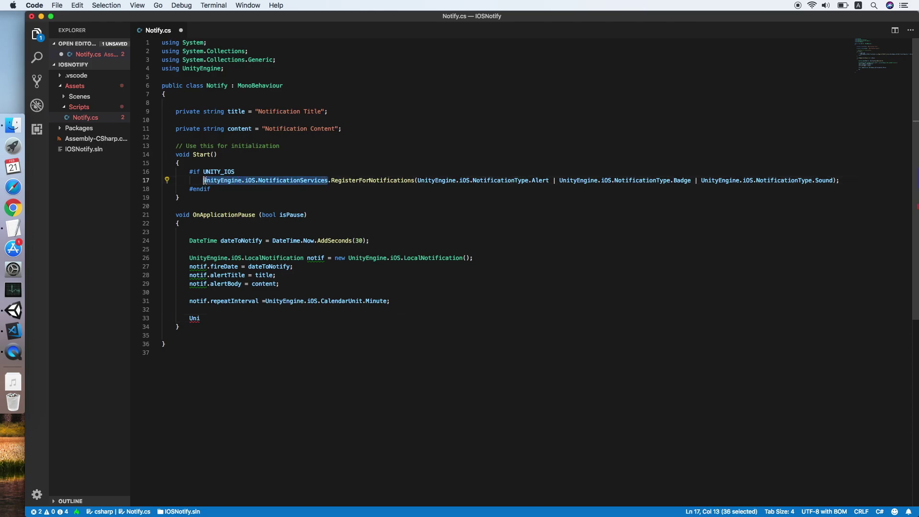
double_click(194, 318)
key(super+v)
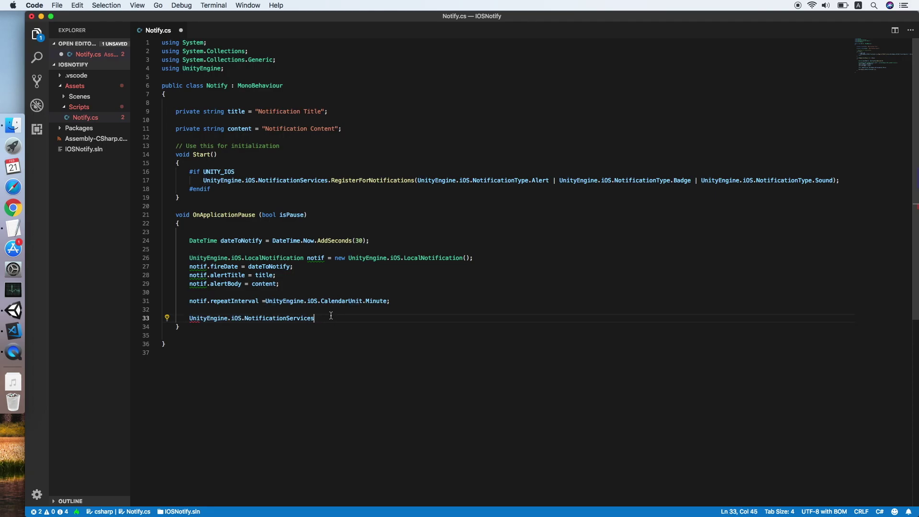
text(.sche)
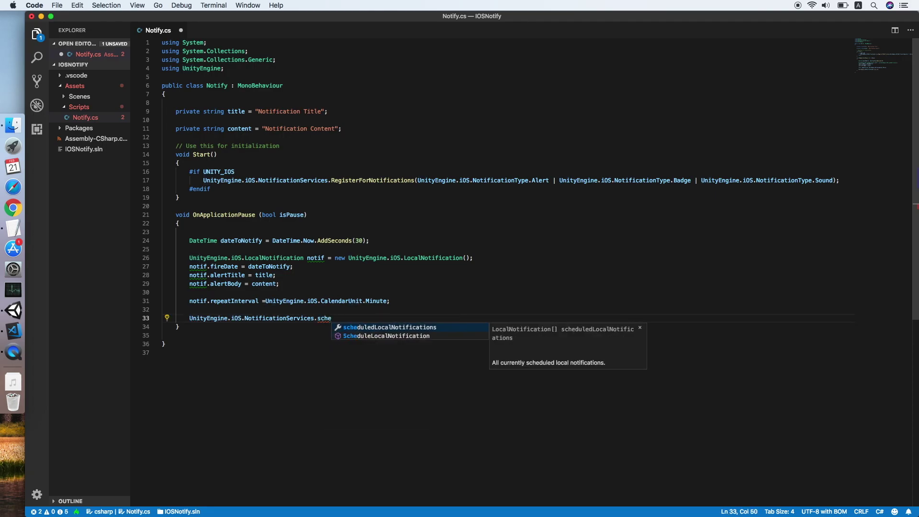
Complete the ScheduleLocalNotification(notif); call, save, and move to blank line 23.
key(Down)
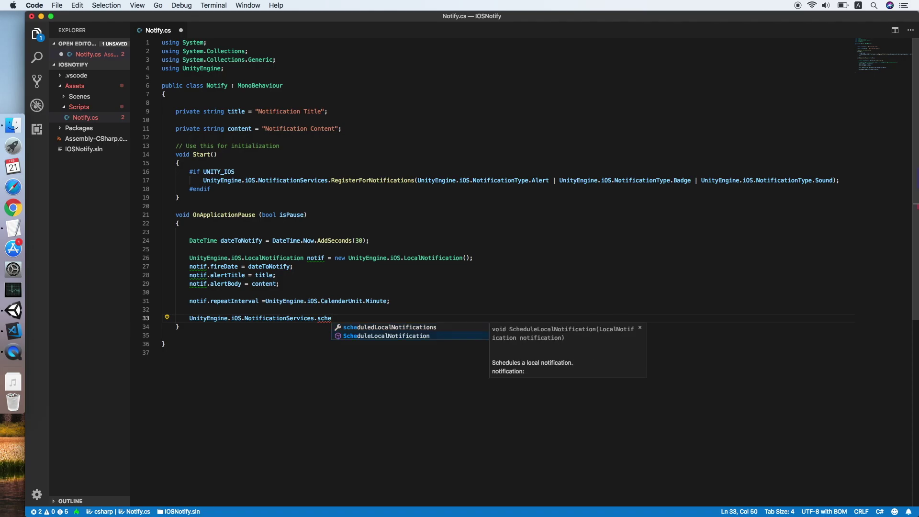
key(Return)
text((no)
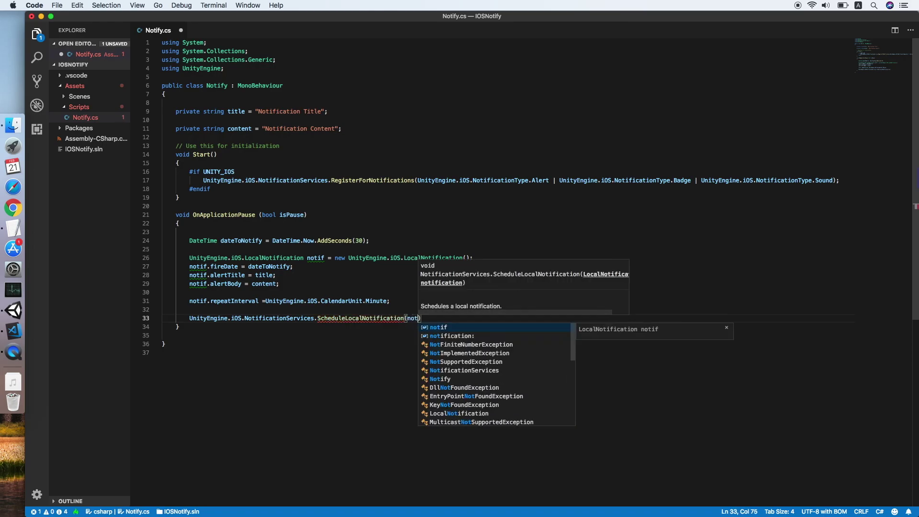
text(tif);)
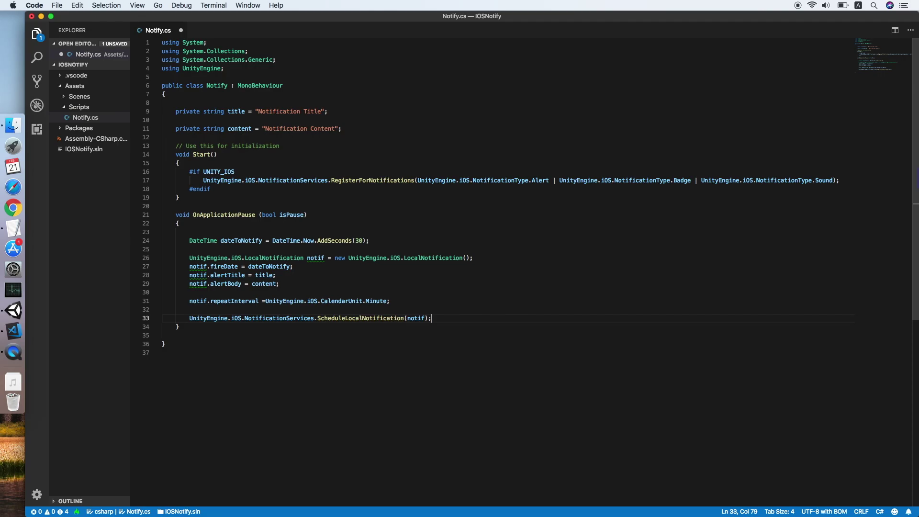
key(super+s)
key(Up)
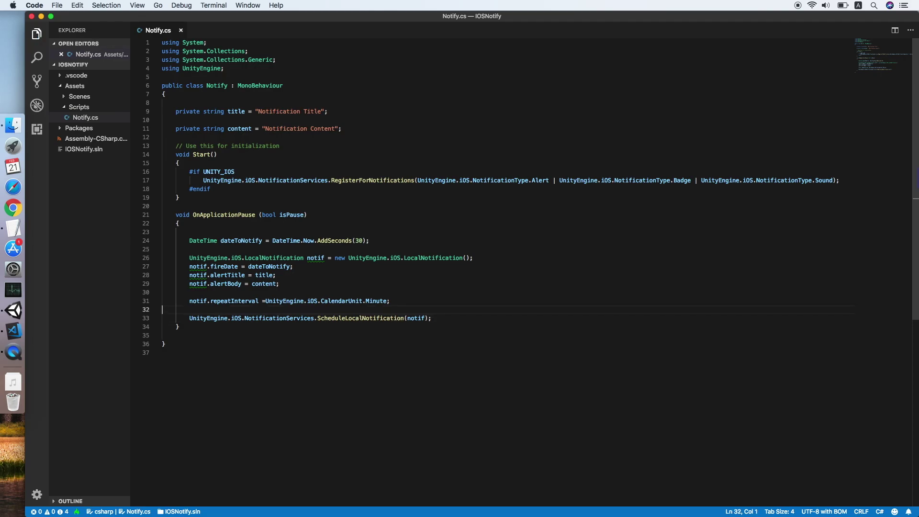
key(Up)
key(Up)
key(Up)
key(Up)
key(Up)
key(Up)
key(Up)
key(Up)
key(Up)
key(End)
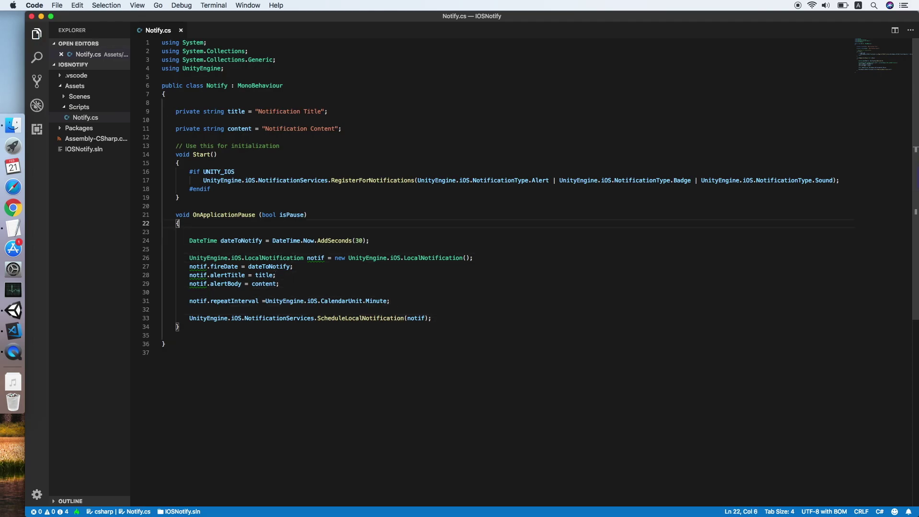
key(Down)
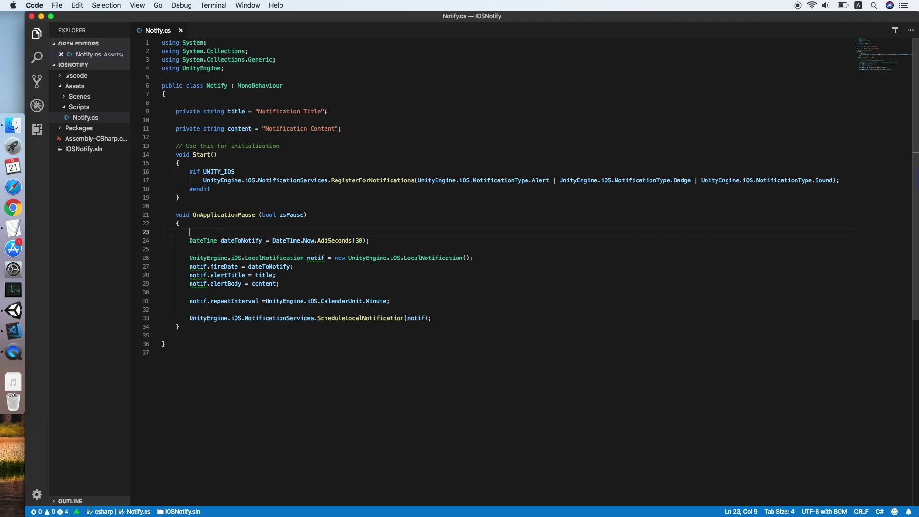
Add an if(isPause) { line above the DateTime line.
key(Return)
key(Return)
key(Up)
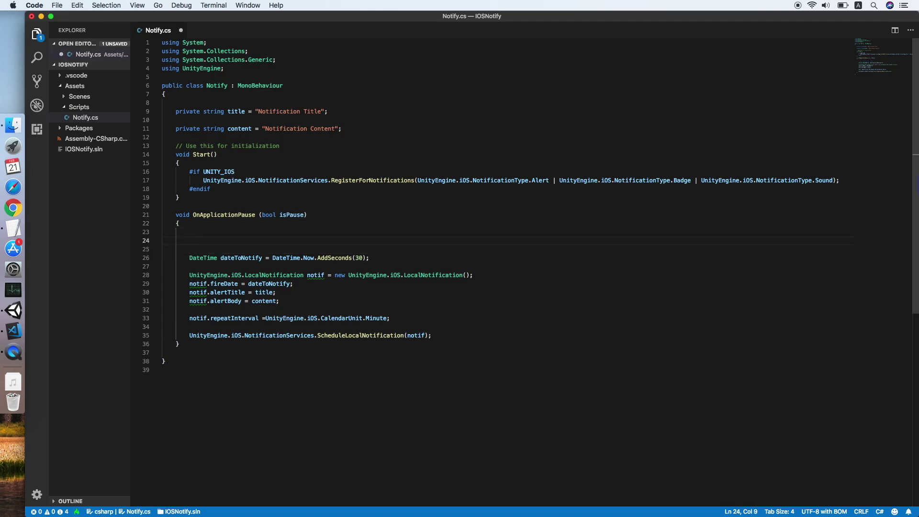
text(if(isP)
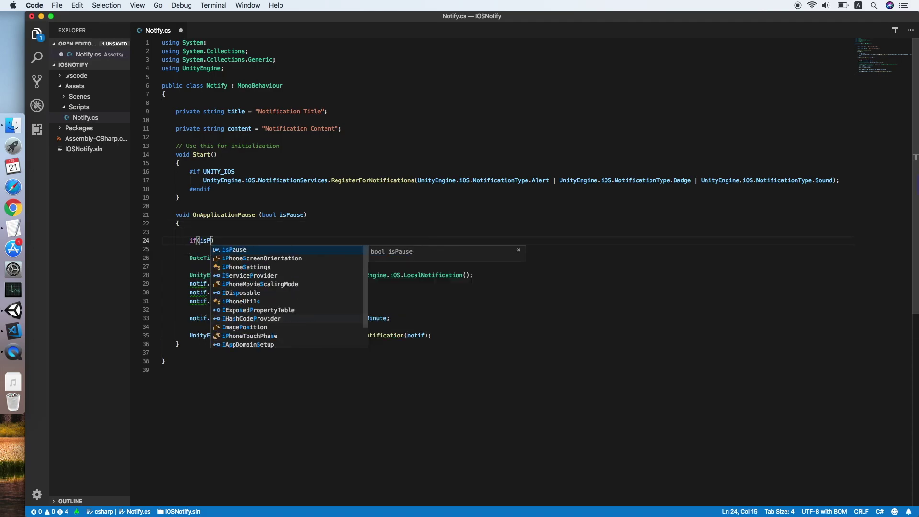
key(Return)
key(Down)
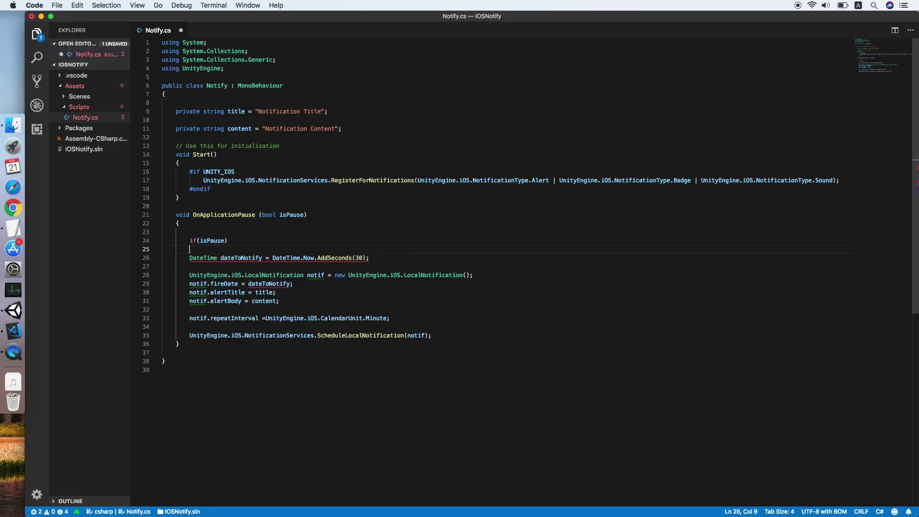
text({)
Close the if block after ScheduleLocalNotification and indent the enclosed code.
key(Down)
key(Down)
key(Down)
key(Down)
key(Down)
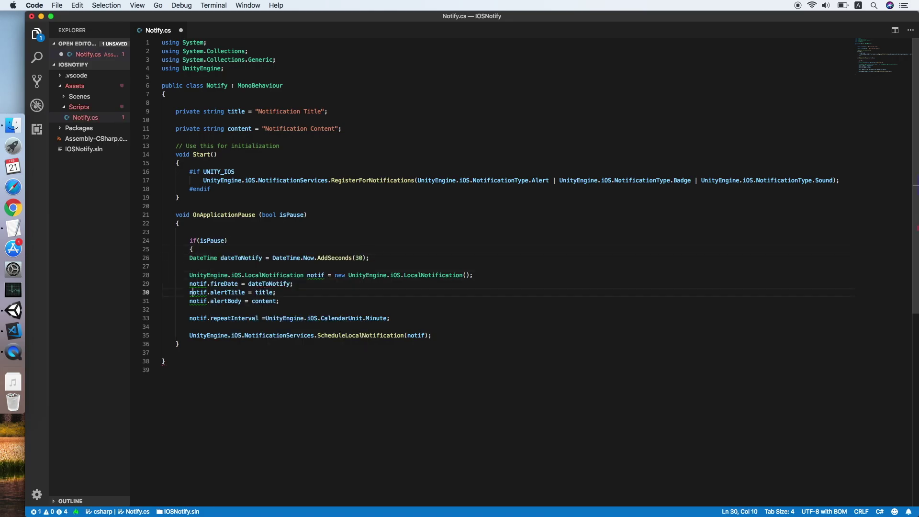
key(Down)
key(Down)
key(Down)
key(Down)
key(Down)
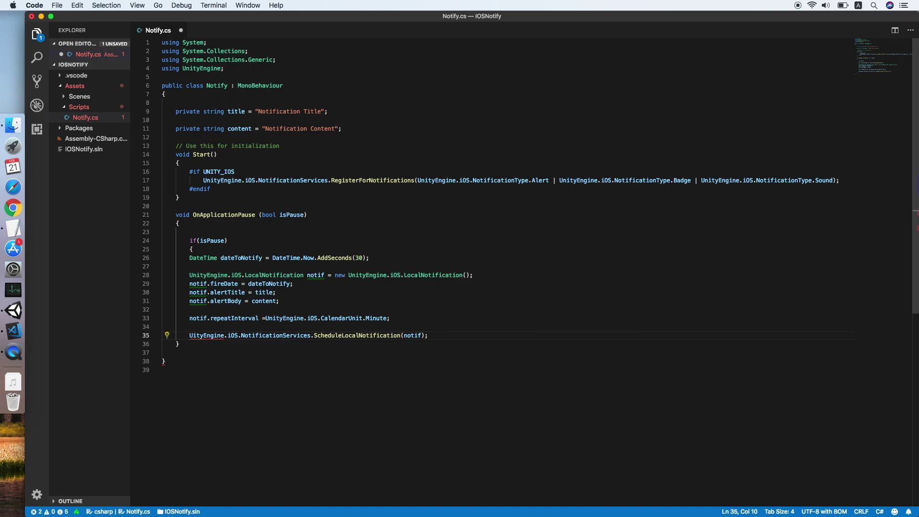
key(End)
key(Return)
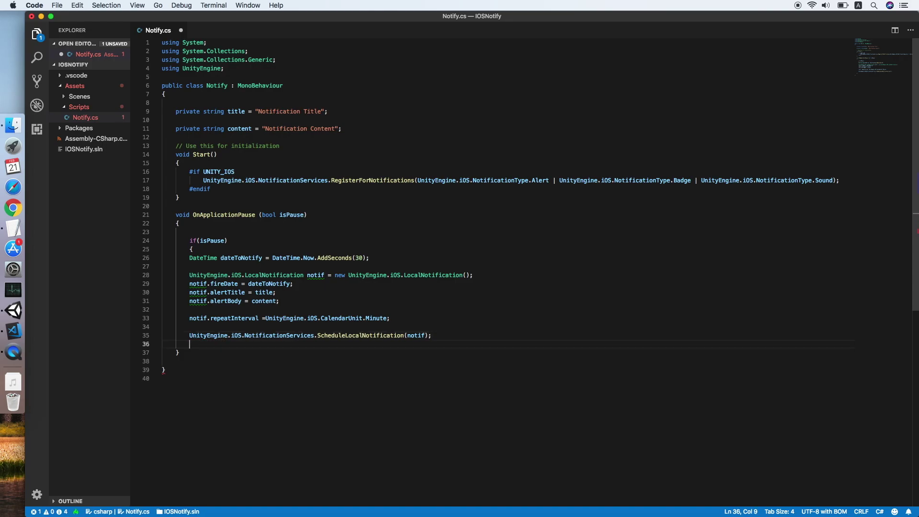
text(})
key(Home)
key(Home)
key(shift+Up)
key(shift+Up)
key(shift+Up)
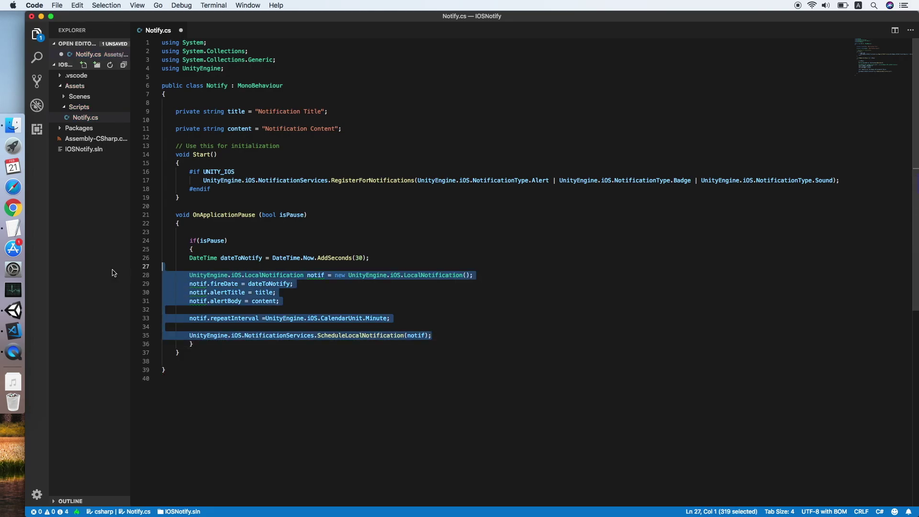
key(shift+Up)
key(shift+Up)
key(Tab)
click(442, 260)
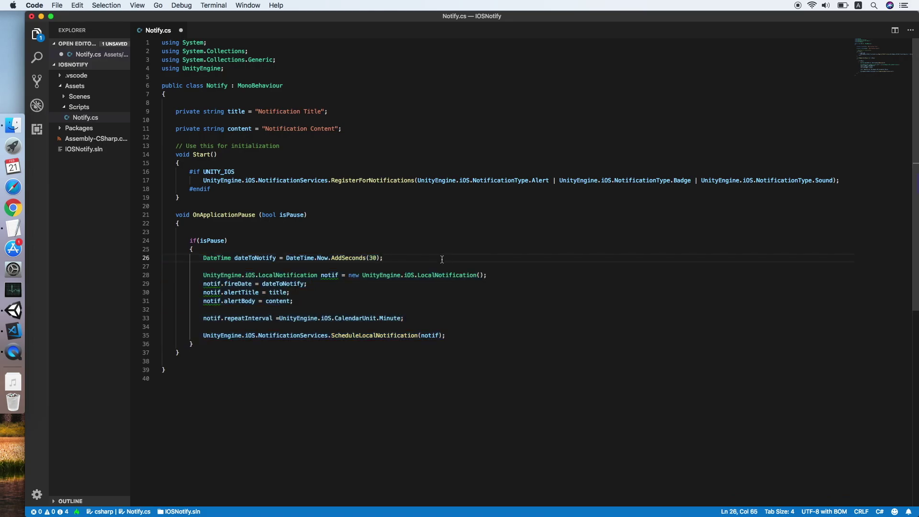
Select UnityEngine.iOS.NotificationServices on line 17, then return to the pause handler.
click(388, 232)
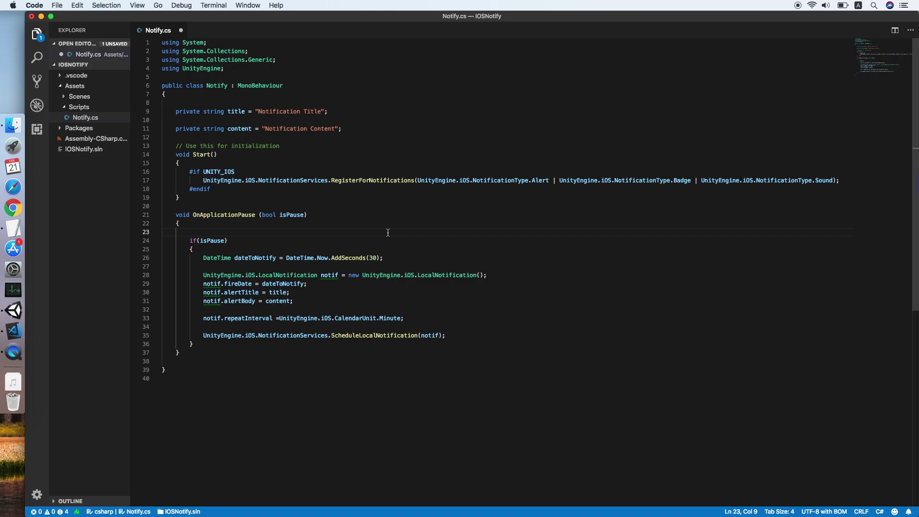
key(Up)
key(Up)
key(Up)
key(Up)
key(Up)
key(Home)
key(Right)
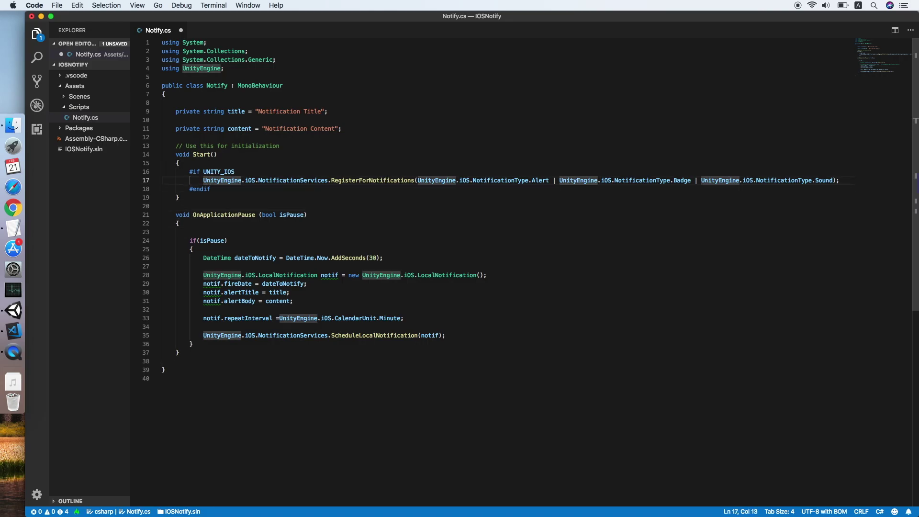
key(alt+shift+Right)
key(alt+shift+Right)
key(alt+shift+Right)
key(super+c)
key(Down)
key(Down)
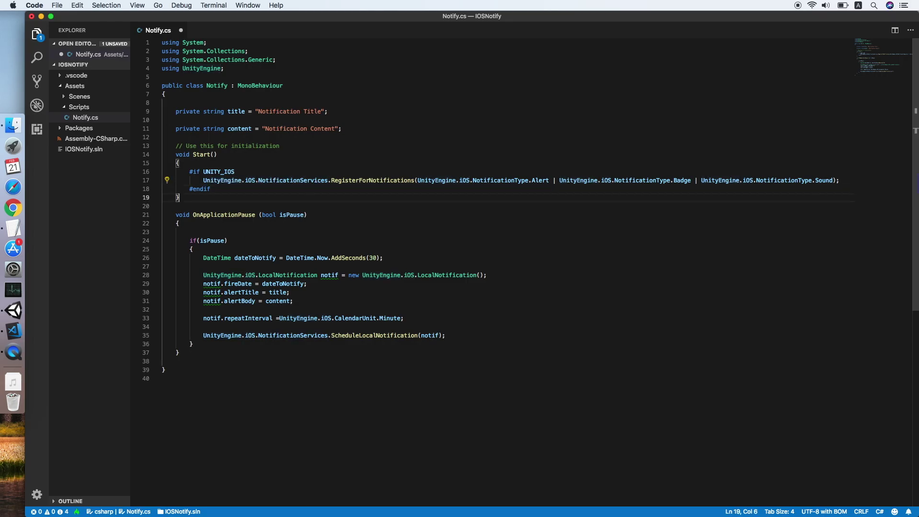
key(Down)
key(Down)
key(Down)
key(Down)
key(Down)
Call NotificationServices.ClearLocalNotifications() and CancelAllLocalNotifications() on line 23, then save.
key(Up)
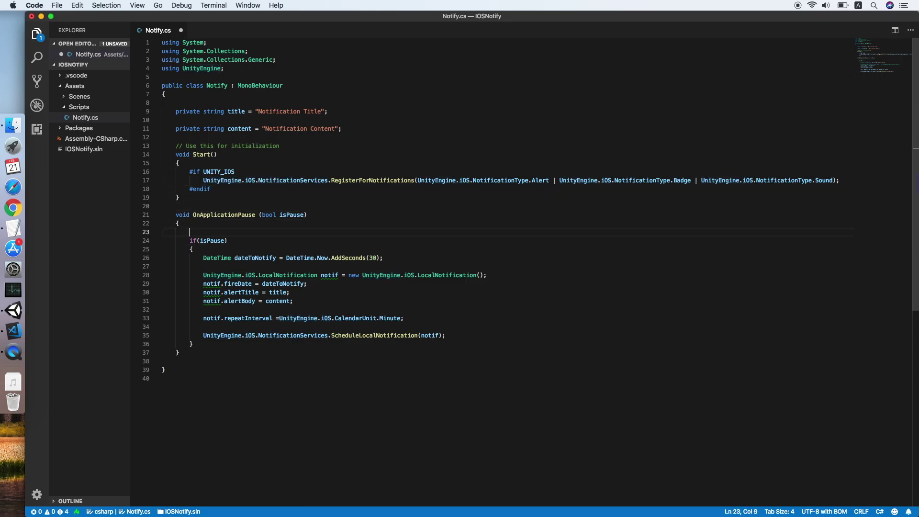
key(super+v)
text(.c)
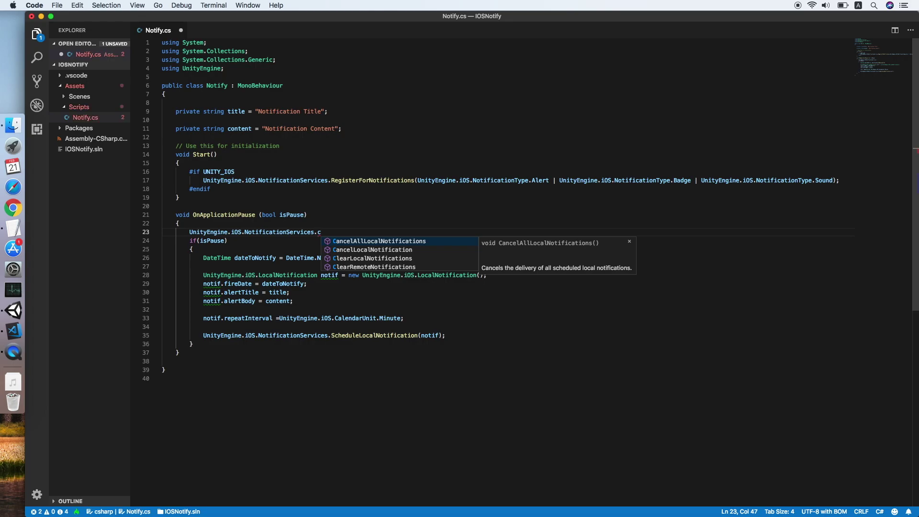
key(Down)
key(Down)
key(Return)
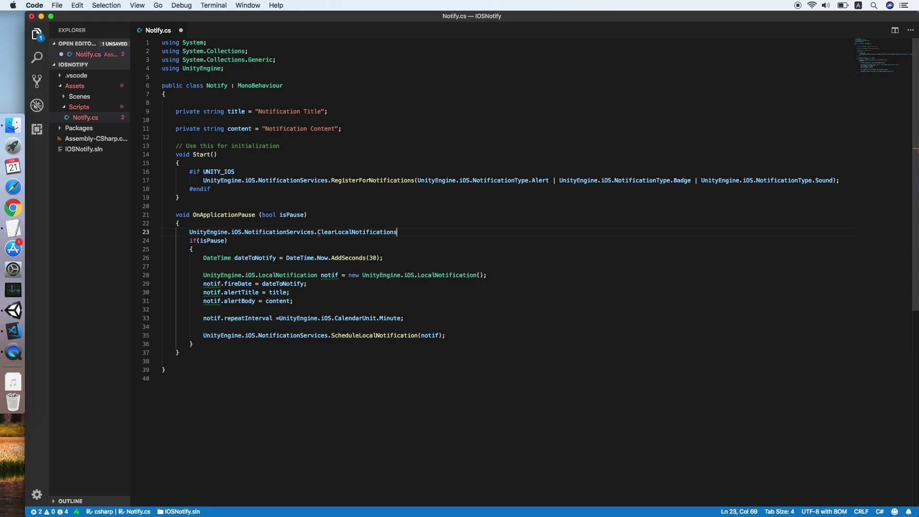
text(();)
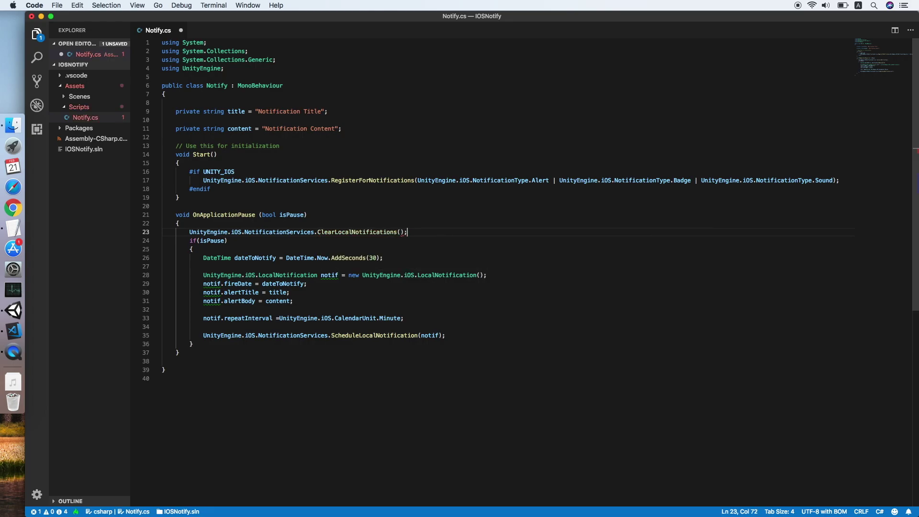
key(Return)
key(super+v)
text(.)
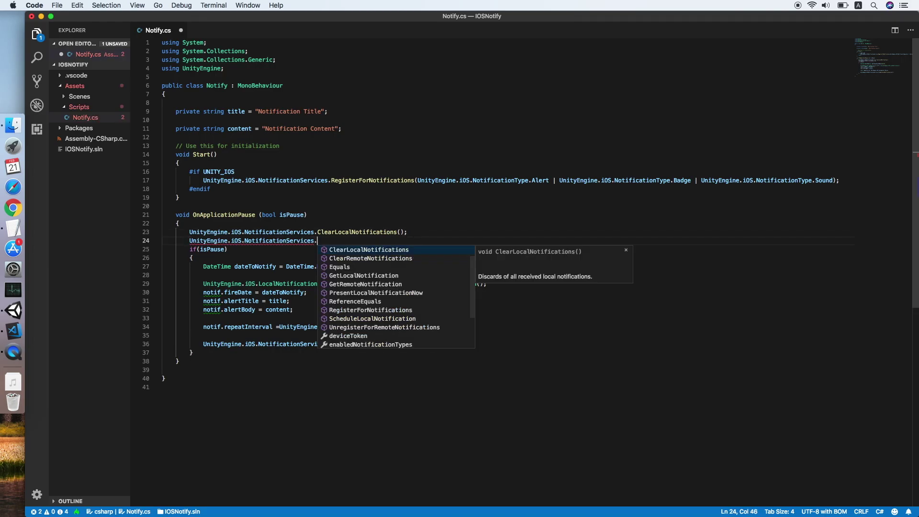
text(ca)
key(Return)
text(()
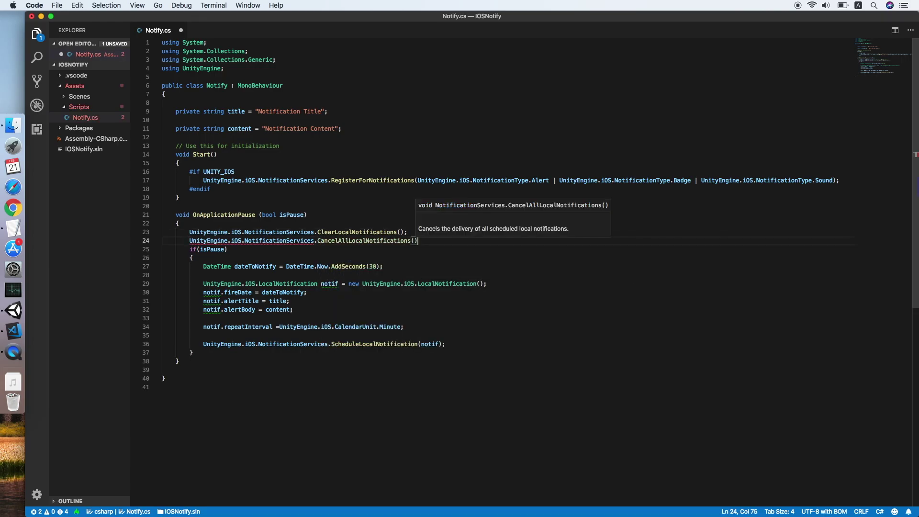
text();)
key(Return)
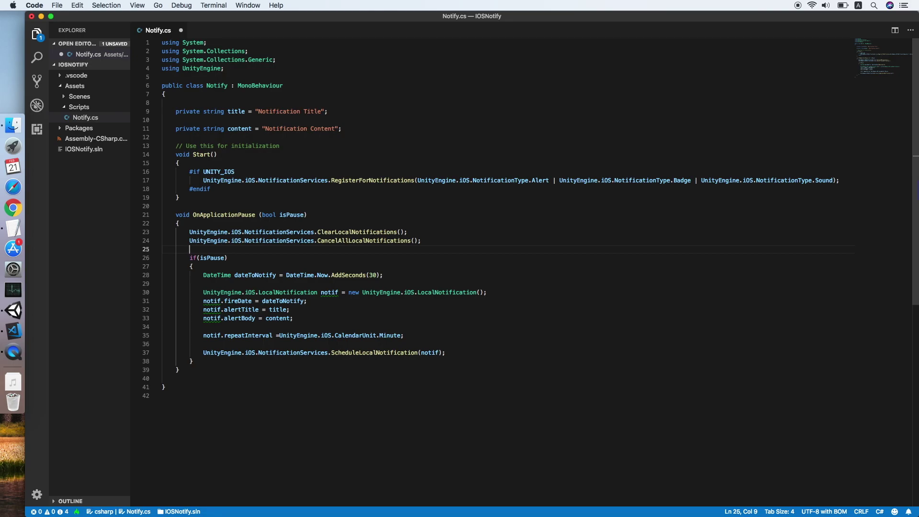
key(super+s)
key(Up)
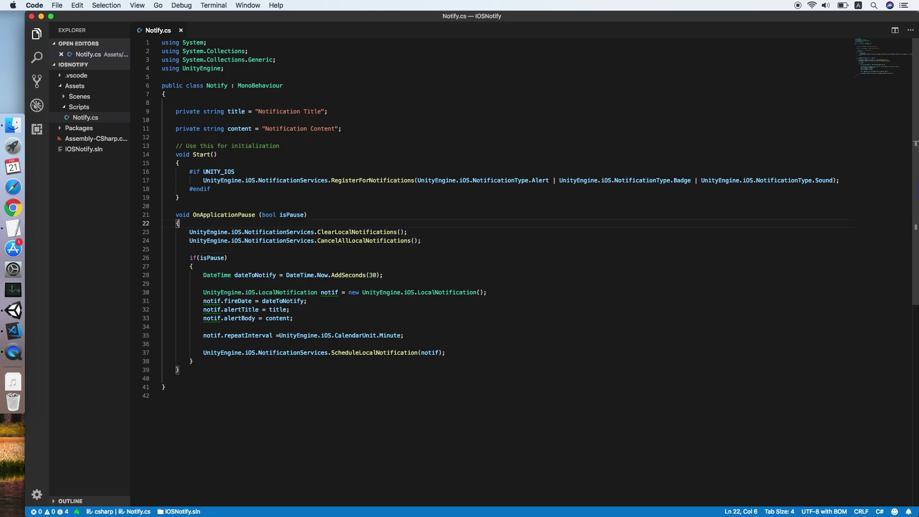
Copy the #if UNITY_IOS directive to the top of OnApplicationPause.
key(Up)
key(Up)
key(Up)
key(Home)
key(shift+End)
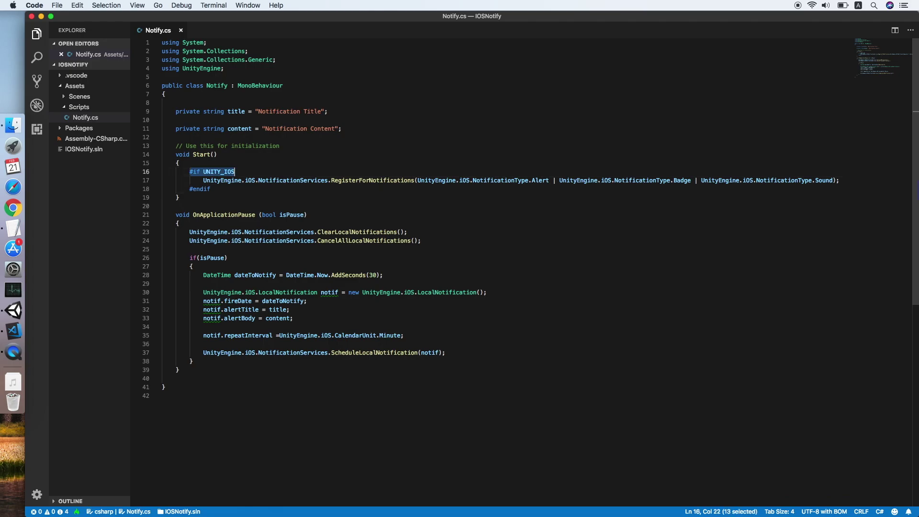
key(ctrl+c)
key(Down)
key(Down)
key(Down)
key(Return)
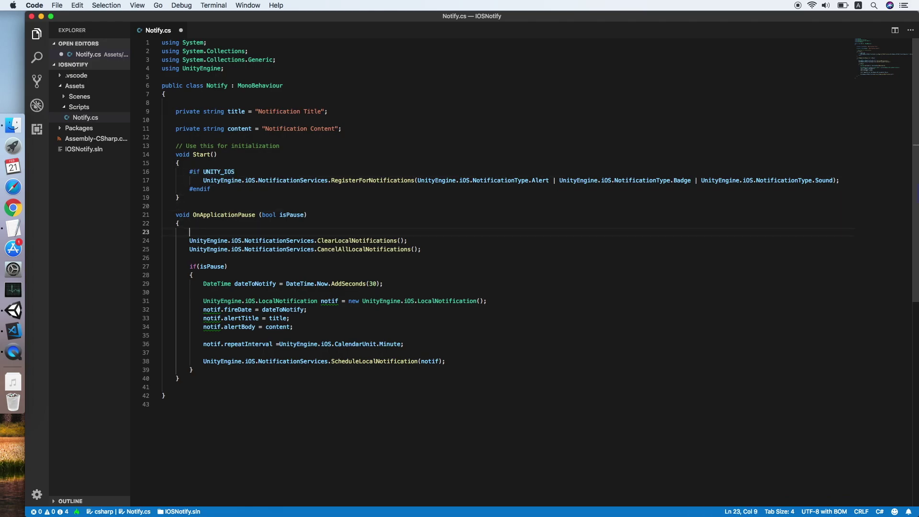
key(ctrl+v)
Copy #endif and place it after the if(isPause) block.
key(Return)
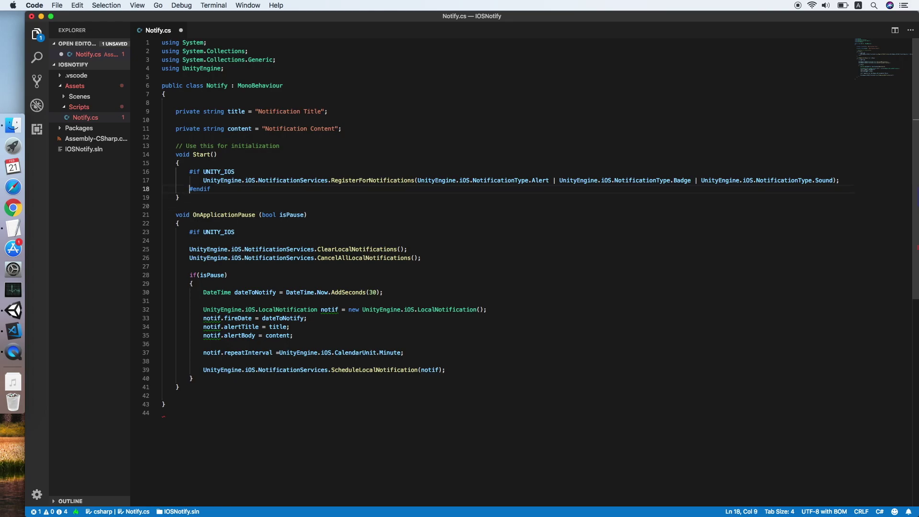
key(Up)
key(Up)
key(Up)
key(Home)
key(shift+End)
key(ctrl+c)
key(Down)
key(Down)
key(Down)
key(Down)
key(Down)
key(Down)
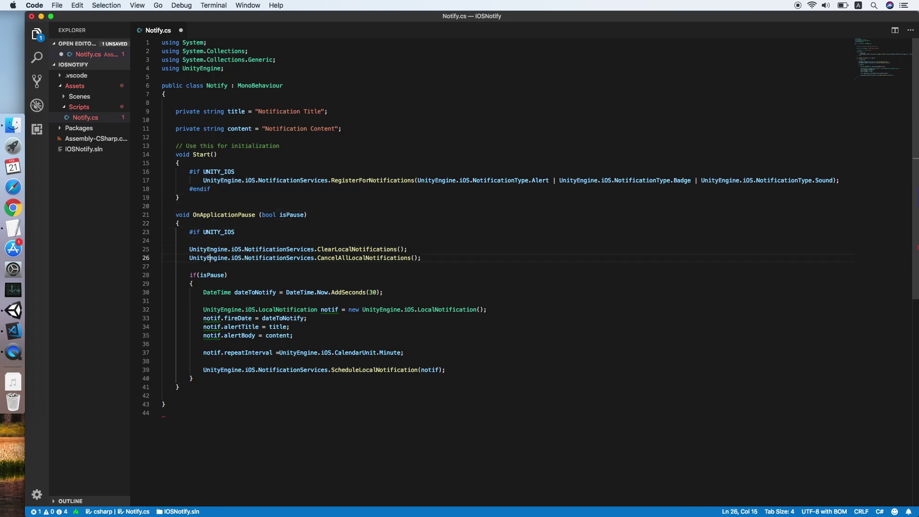
key(Down)
key(Down)
key(Down)
key(Down)
key(Down)
key(Down)
key(Down)
key(Down)
key(Down)
key(Down)
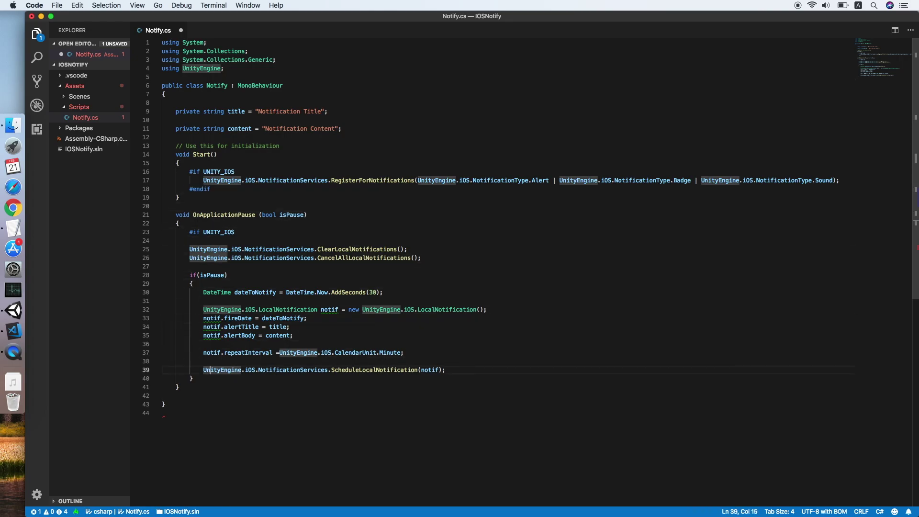
key(Down)
key(Return)
key(ctrl+v)
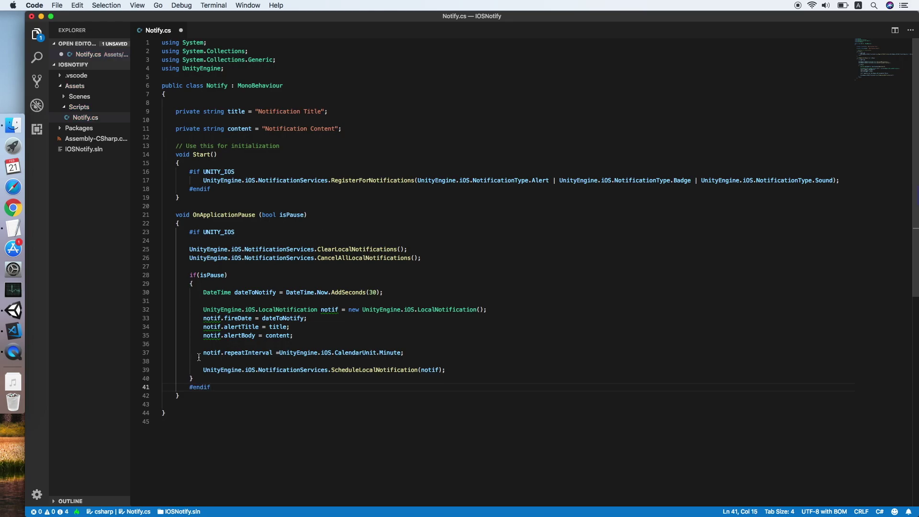
Indent the code inside the UNITY_IOS block one level and save Notify.cs.
drag(201, 379, 160, 233)
key(Right)
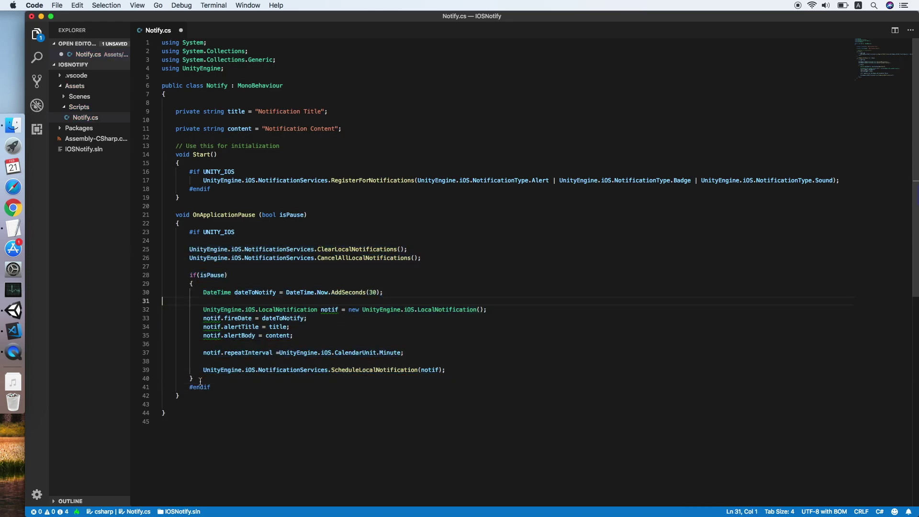
shift+click(161, 249)
key(Tab)
click(497, 252)
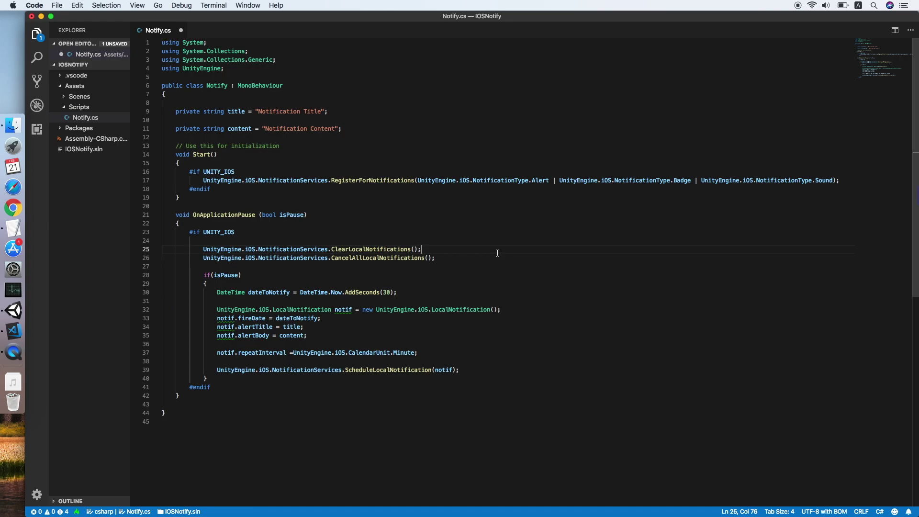
key(cmd+s)
click(12, 311)
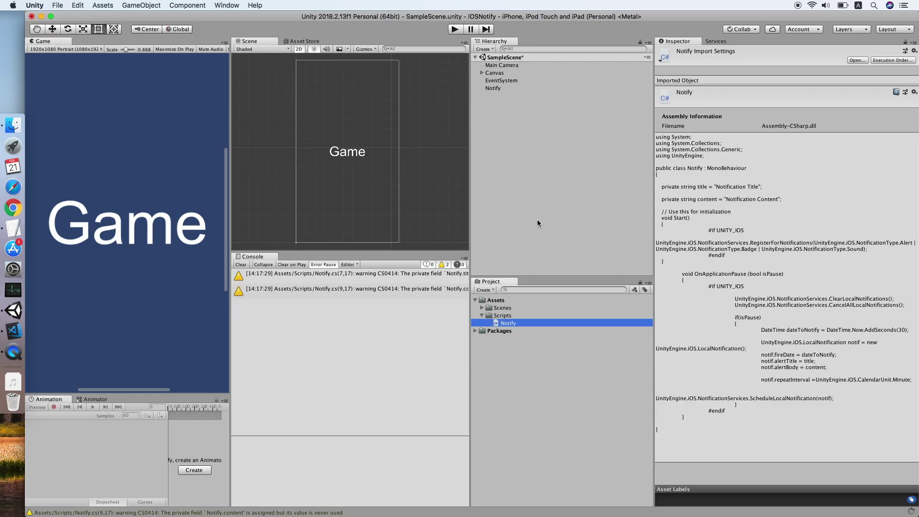
Add the Notify script as a component on the Notify GameObject.
click(522, 89)
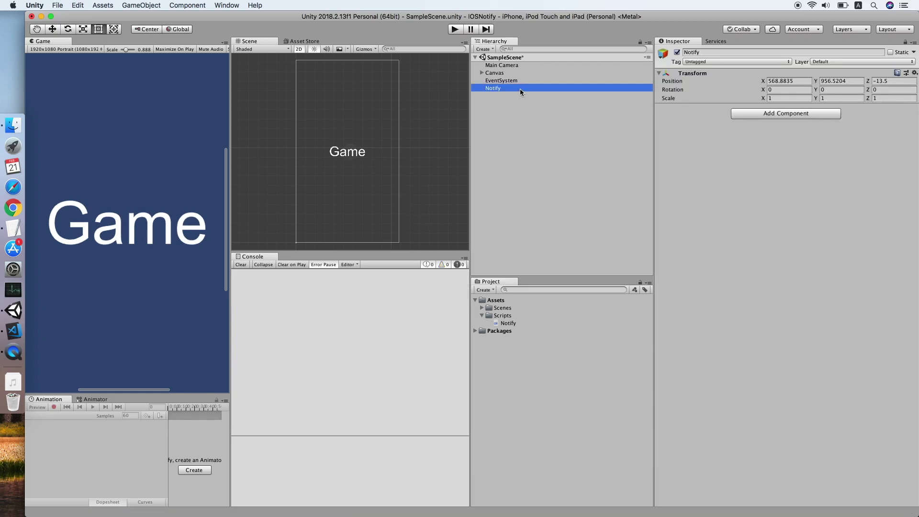
click(786, 113)
text(noti)
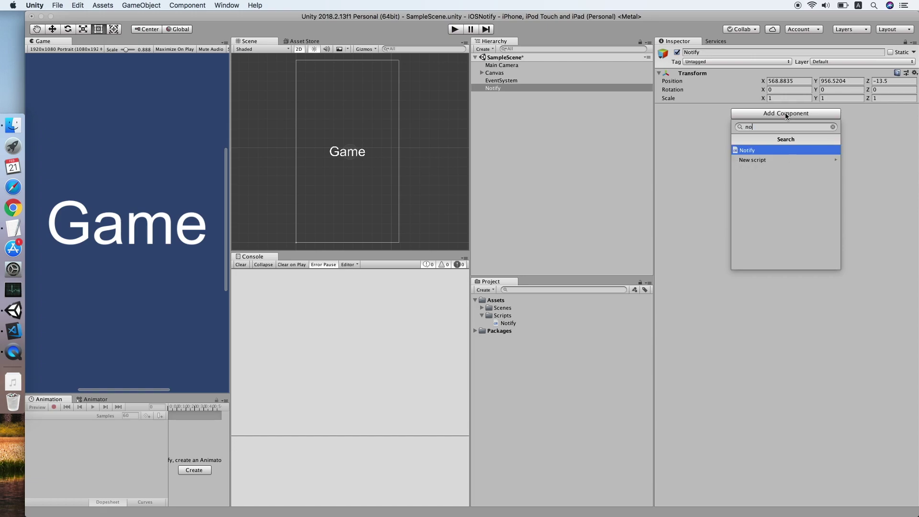
key(Return)
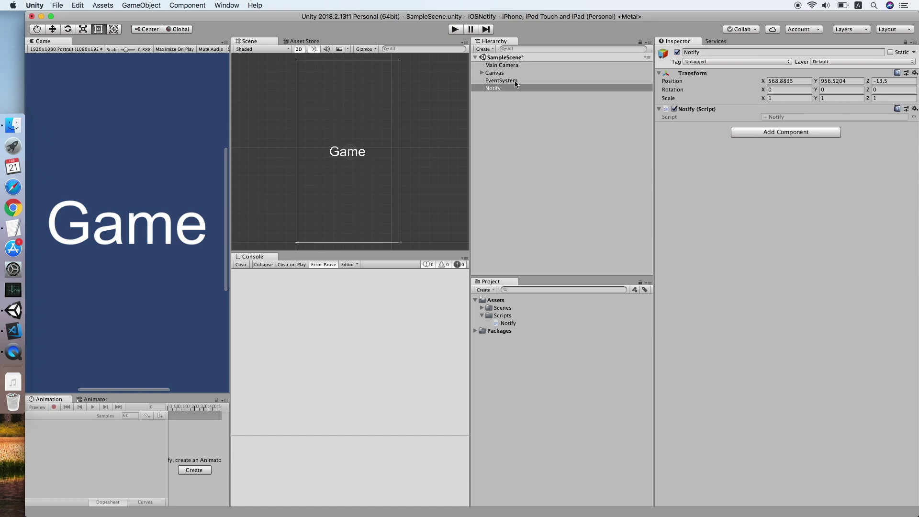
Open File > Build Settings with iOS as the platform.
click(511, 101)
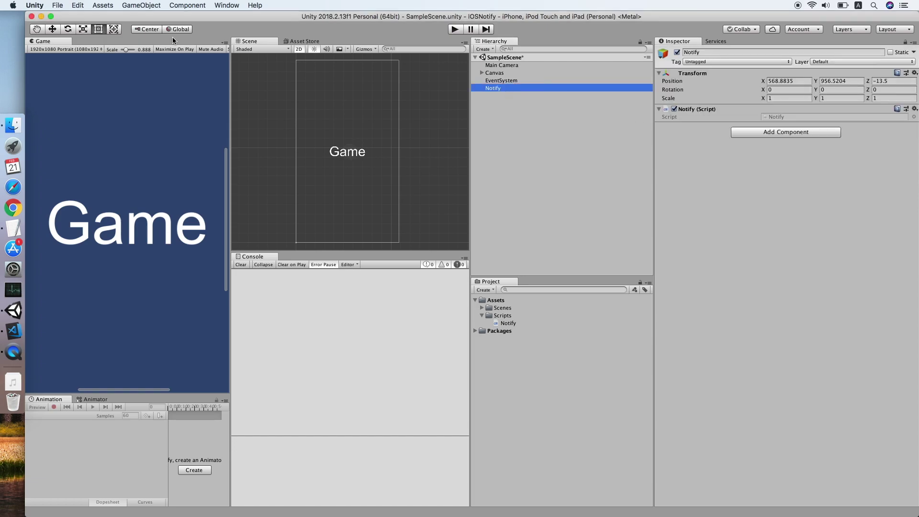
click(58, 6)
click(91, 97)
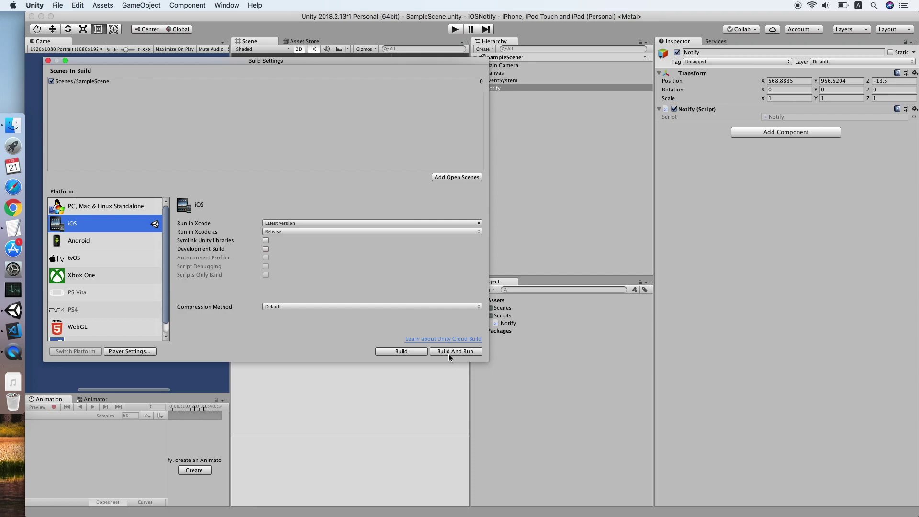
Build and run the iOS project into the 'demo' folder, replacing the existing build.
click(450, 356)
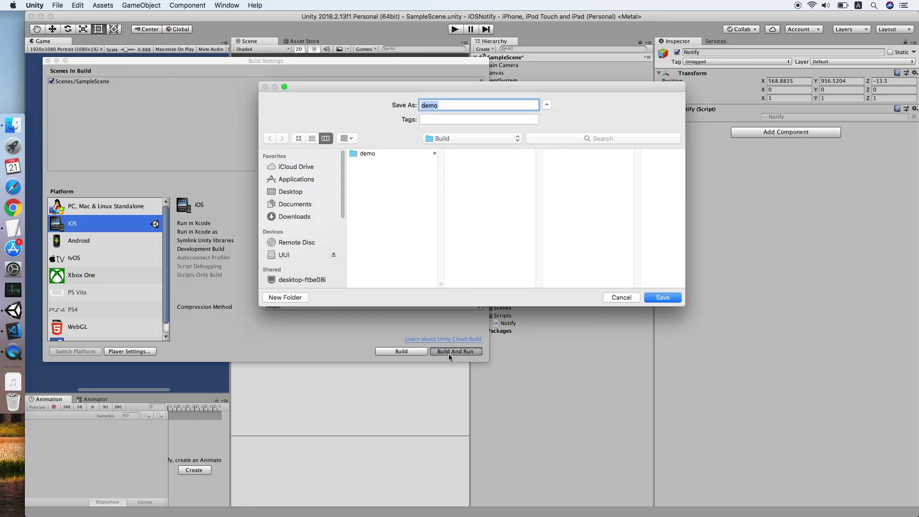
click(661, 298)
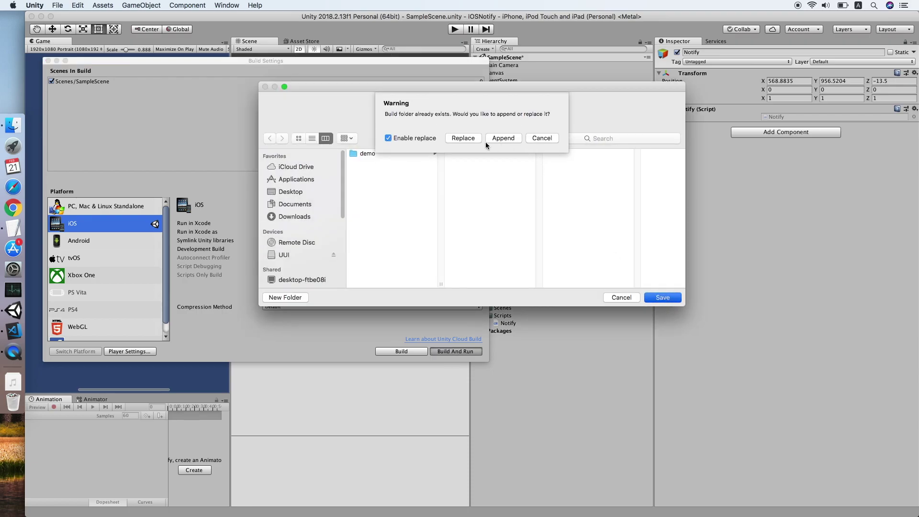
click(470, 138)
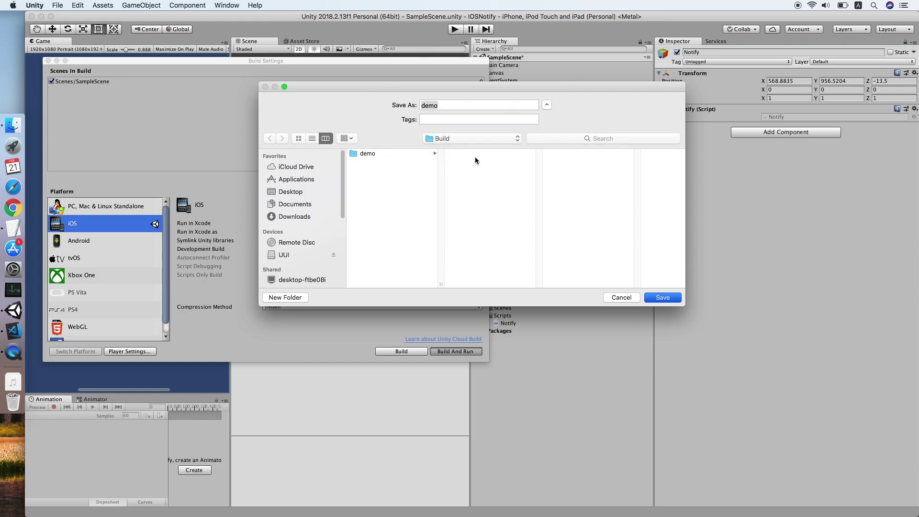
key(Return)
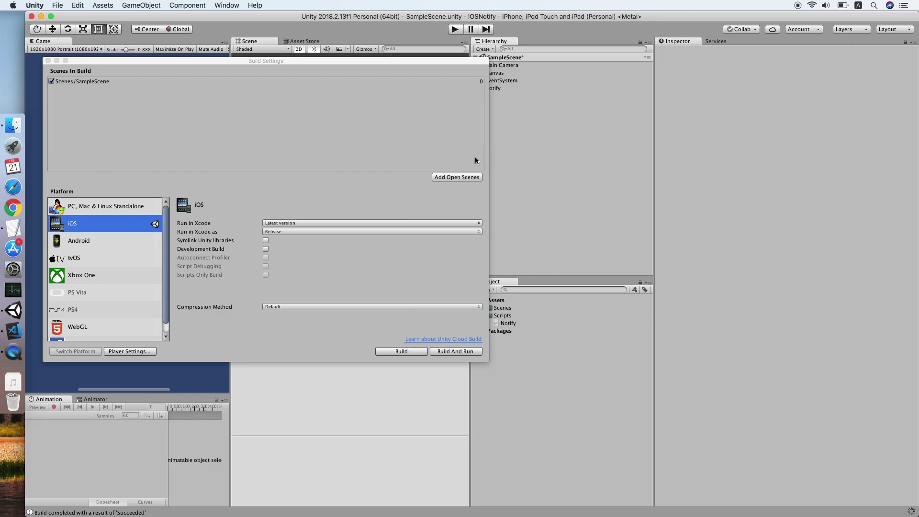
Bring forward QuickTime Player's mirrored iPhone screen.
click(7, 352)
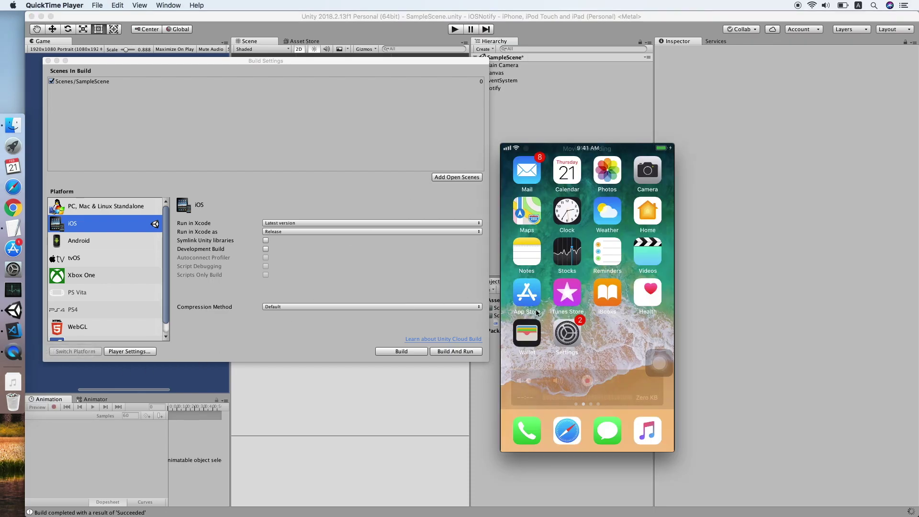